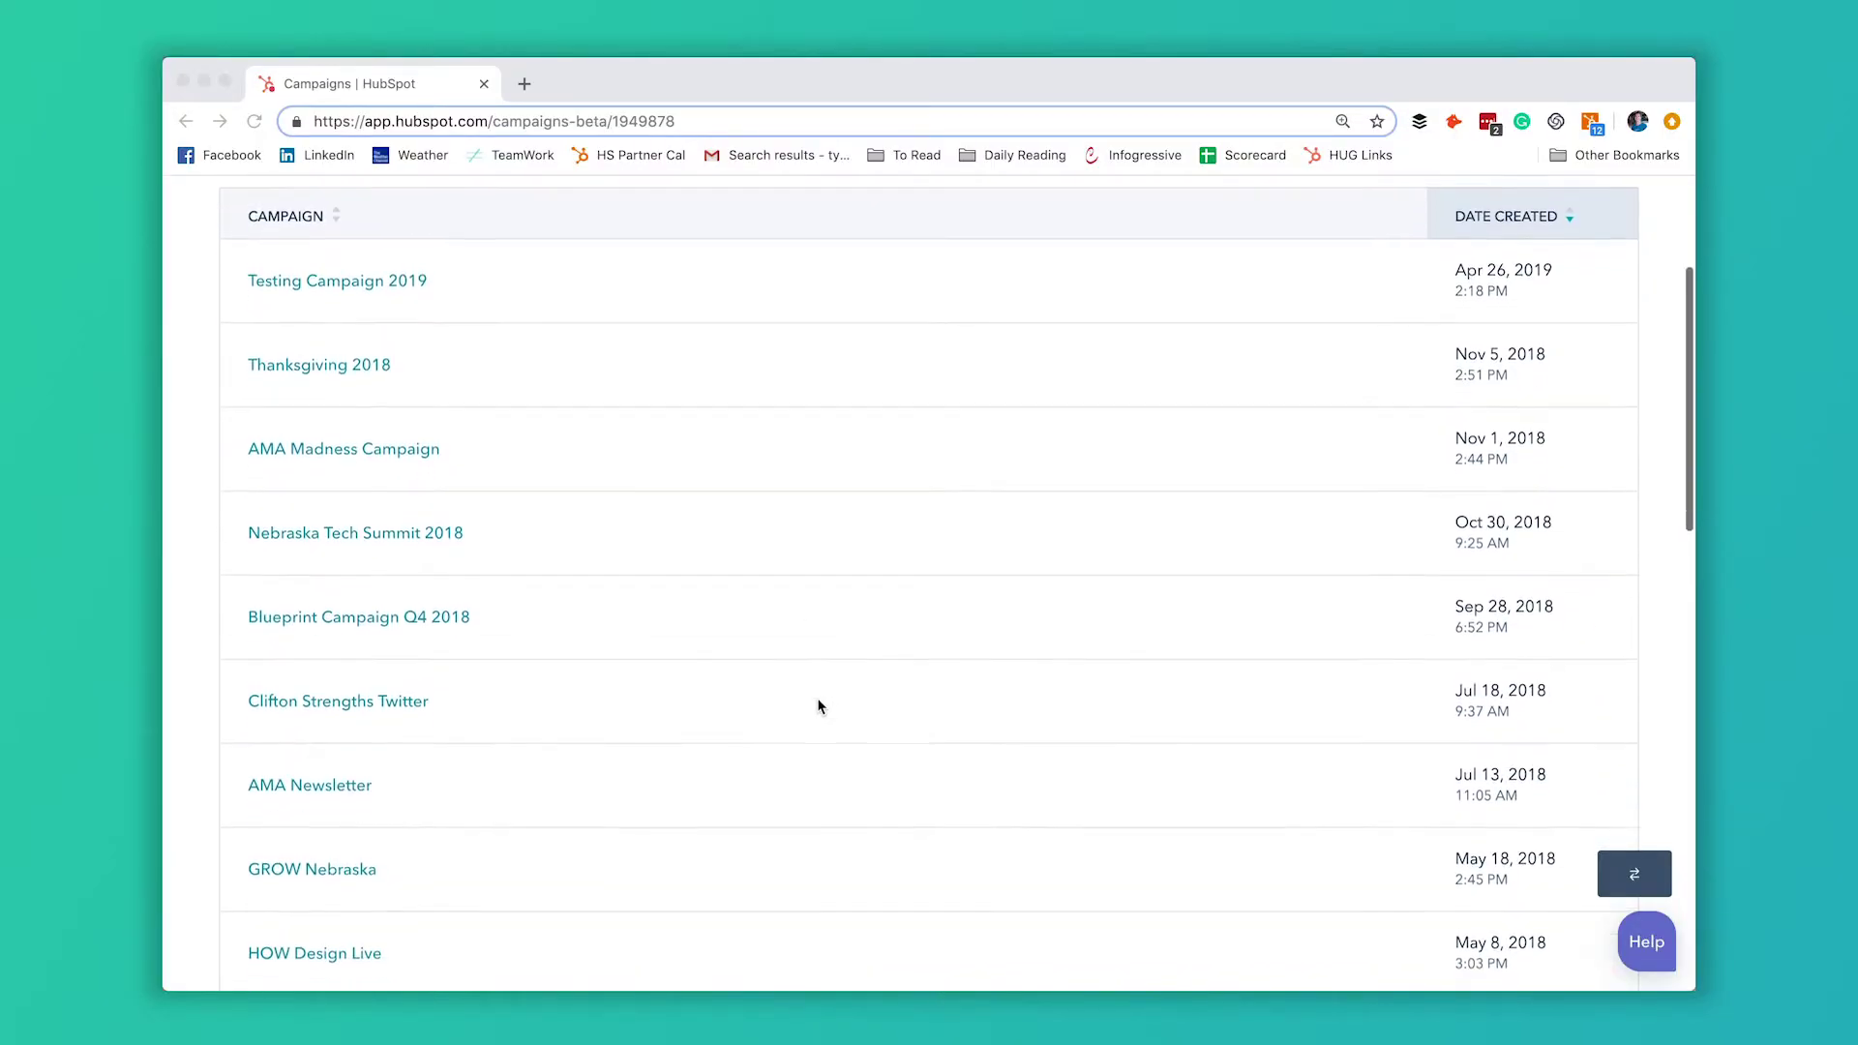
Open the AMA Madness Campaign and display its first-touch new contacts
{"action": "scroll", "coordinate": [818, 706], "scroll_direction": "up", "scroll_amount": 3}
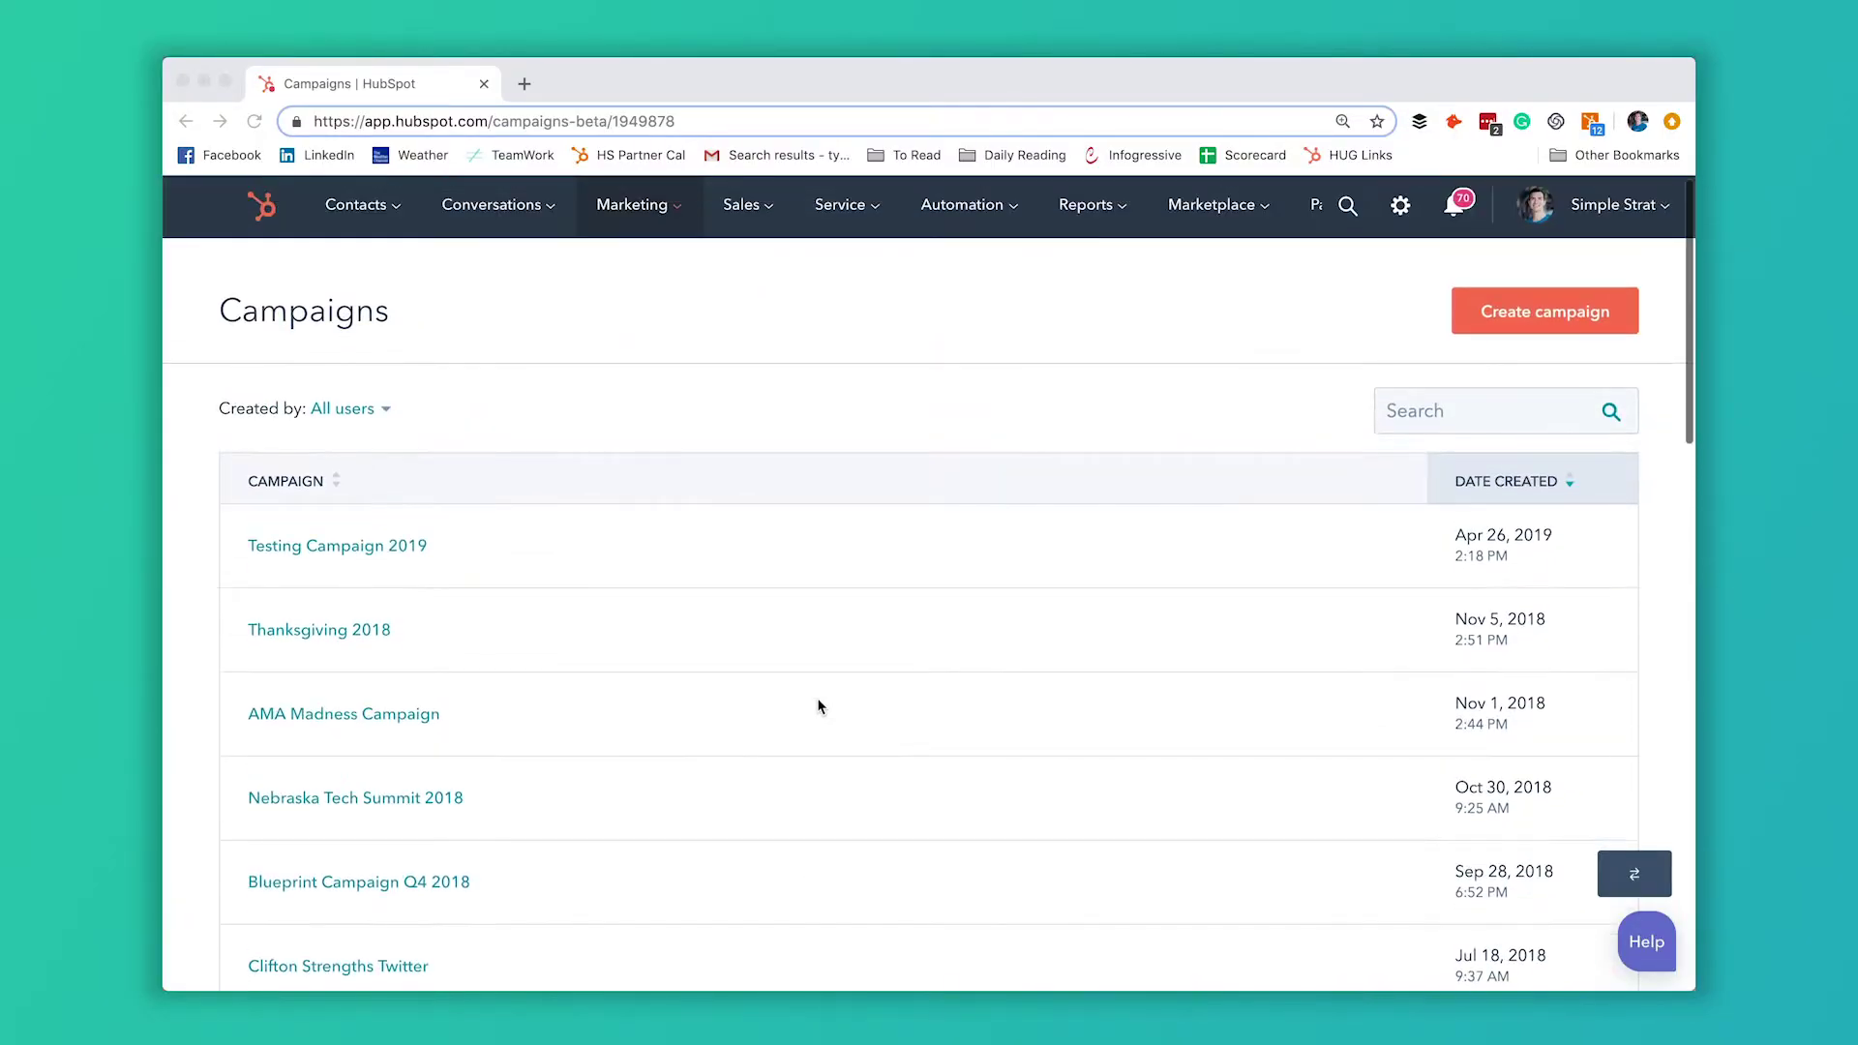
{"action": "left_click", "coordinate": [404, 716]}
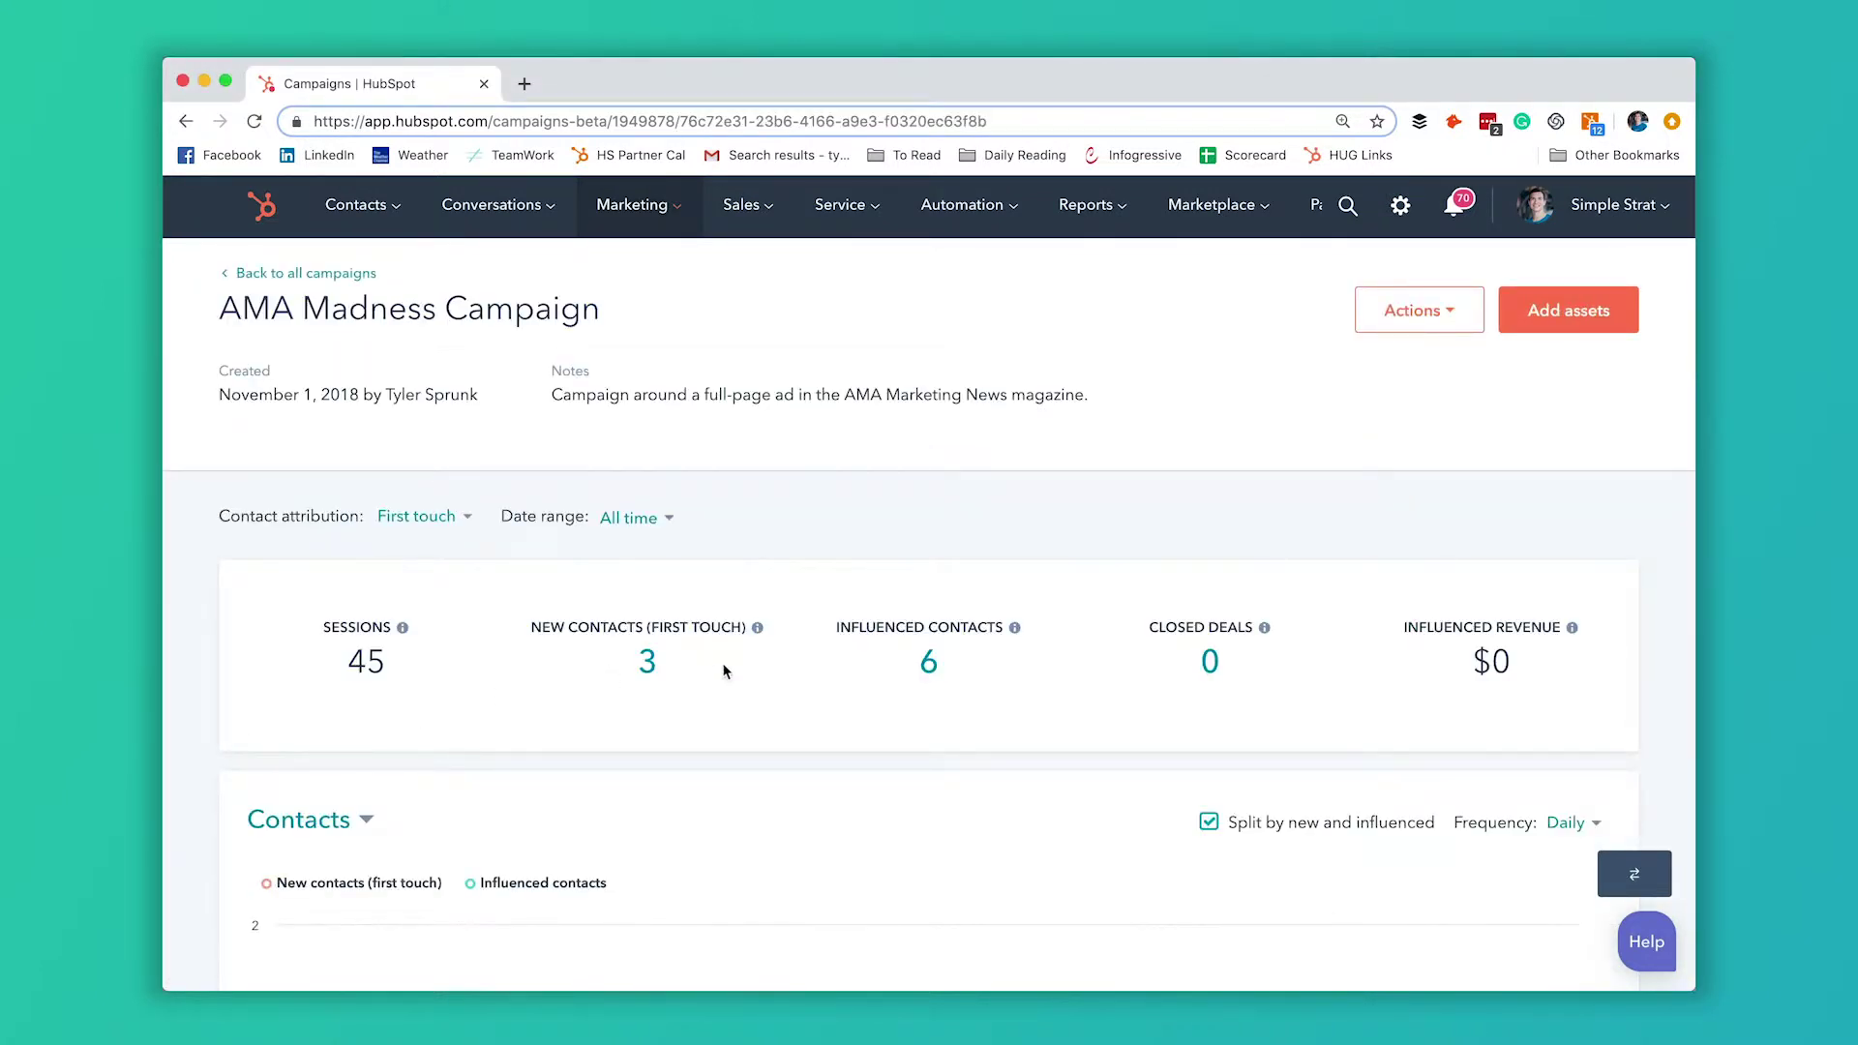
{"action": "scroll", "coordinate": [867, 589], "scroll_direction": "down", "scroll_amount": 2}
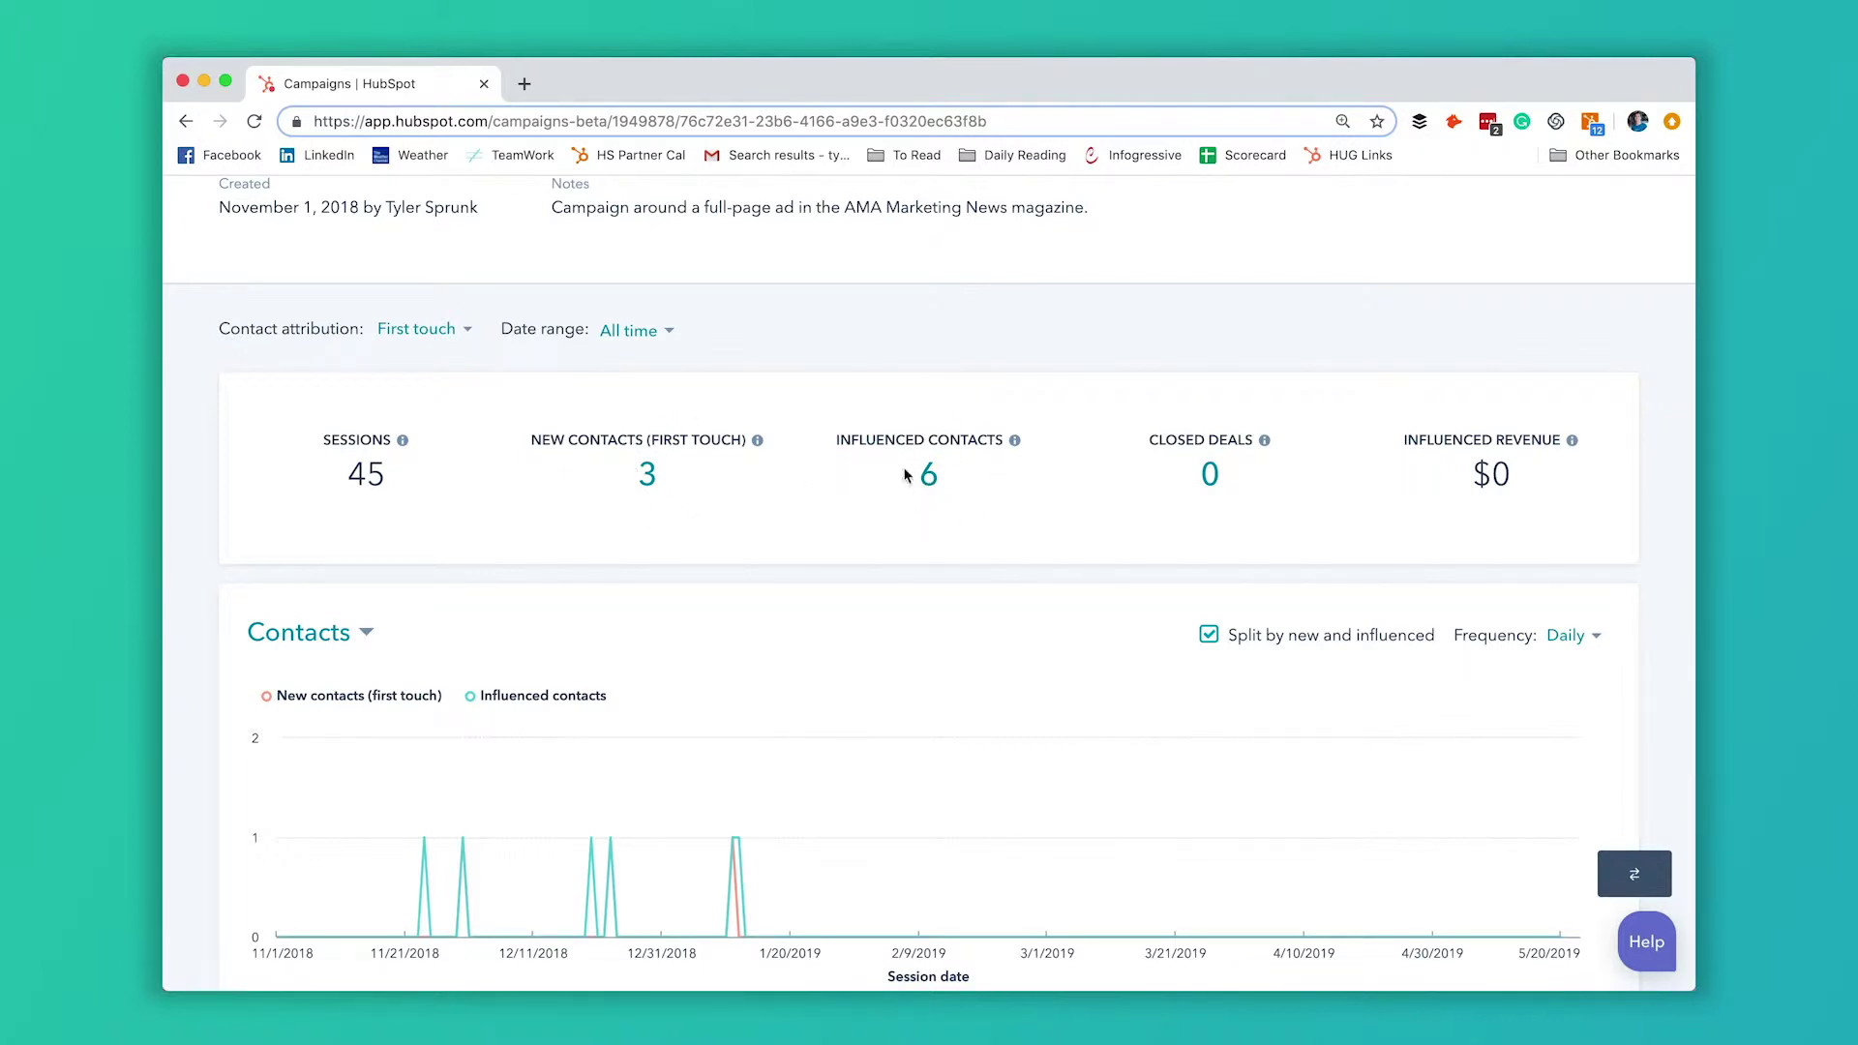
{"action": "left_click", "coordinate": [648, 486]}
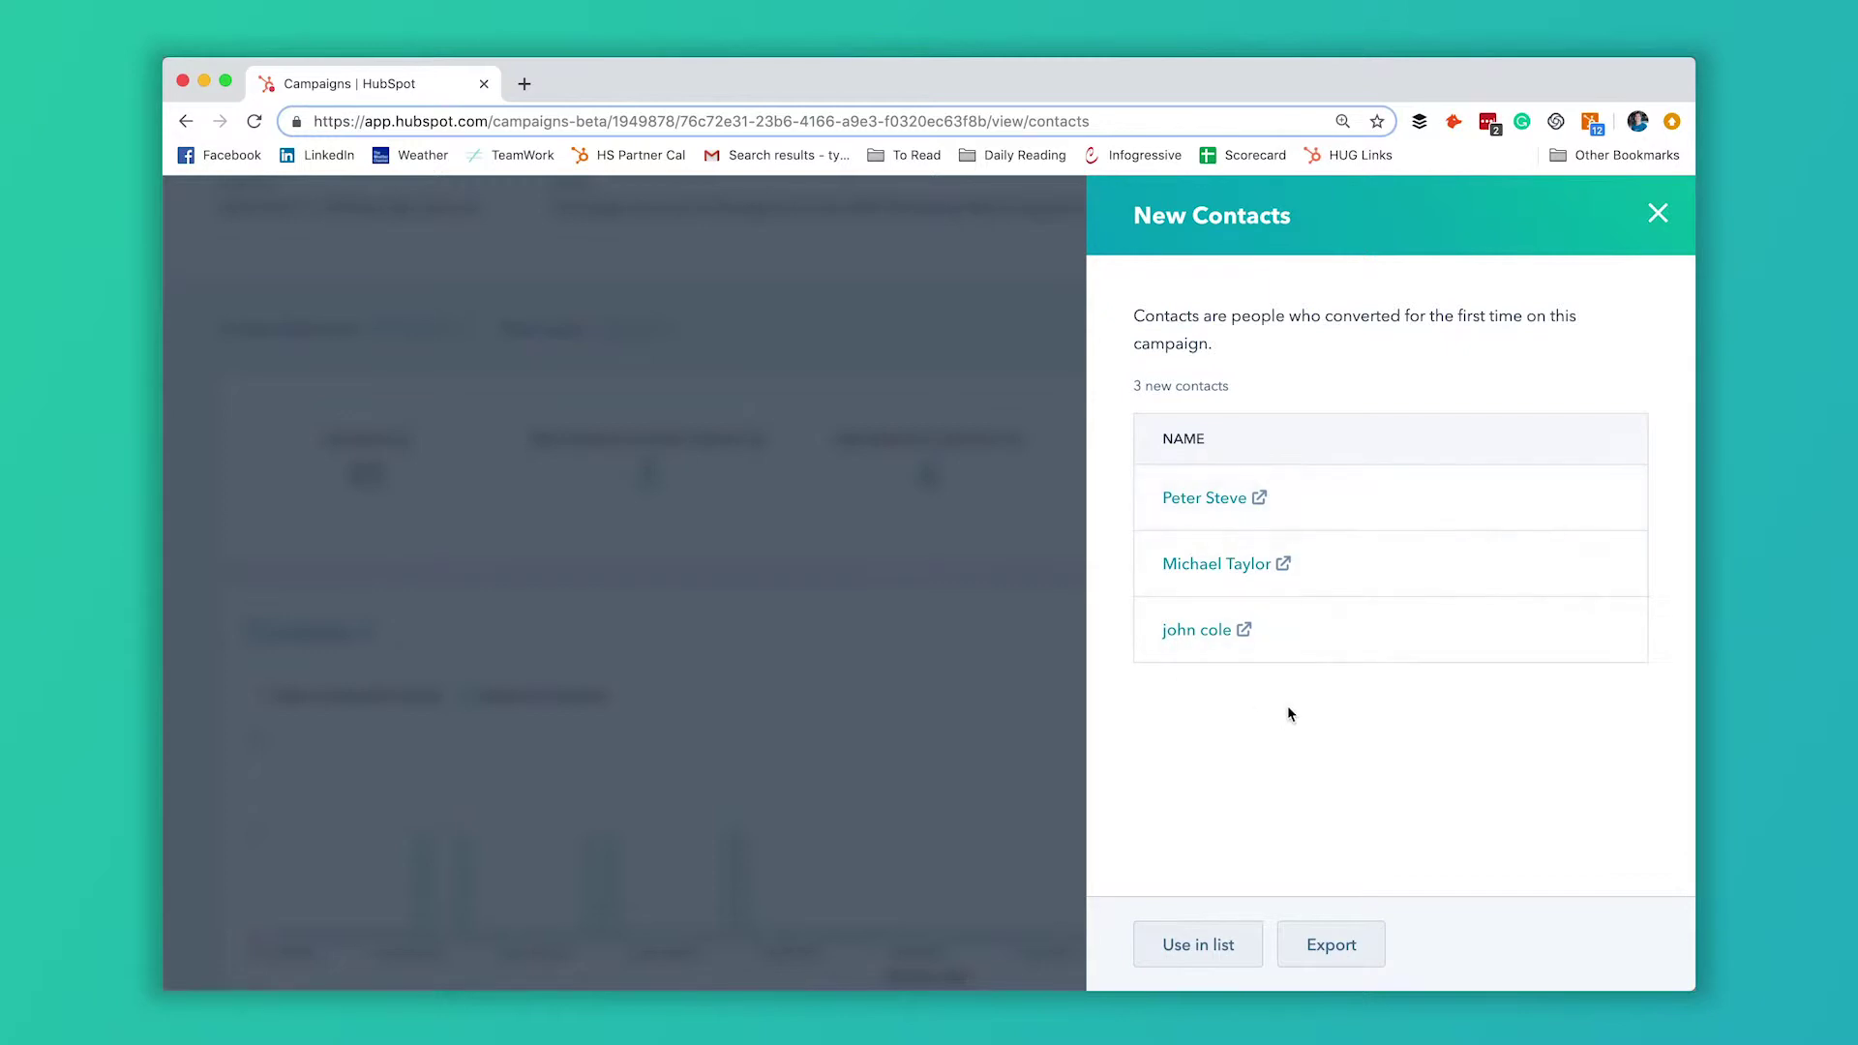
Add the campaign's new contacts to a new list named "test"
{"action": "left_click", "coordinate": [1199, 953]}
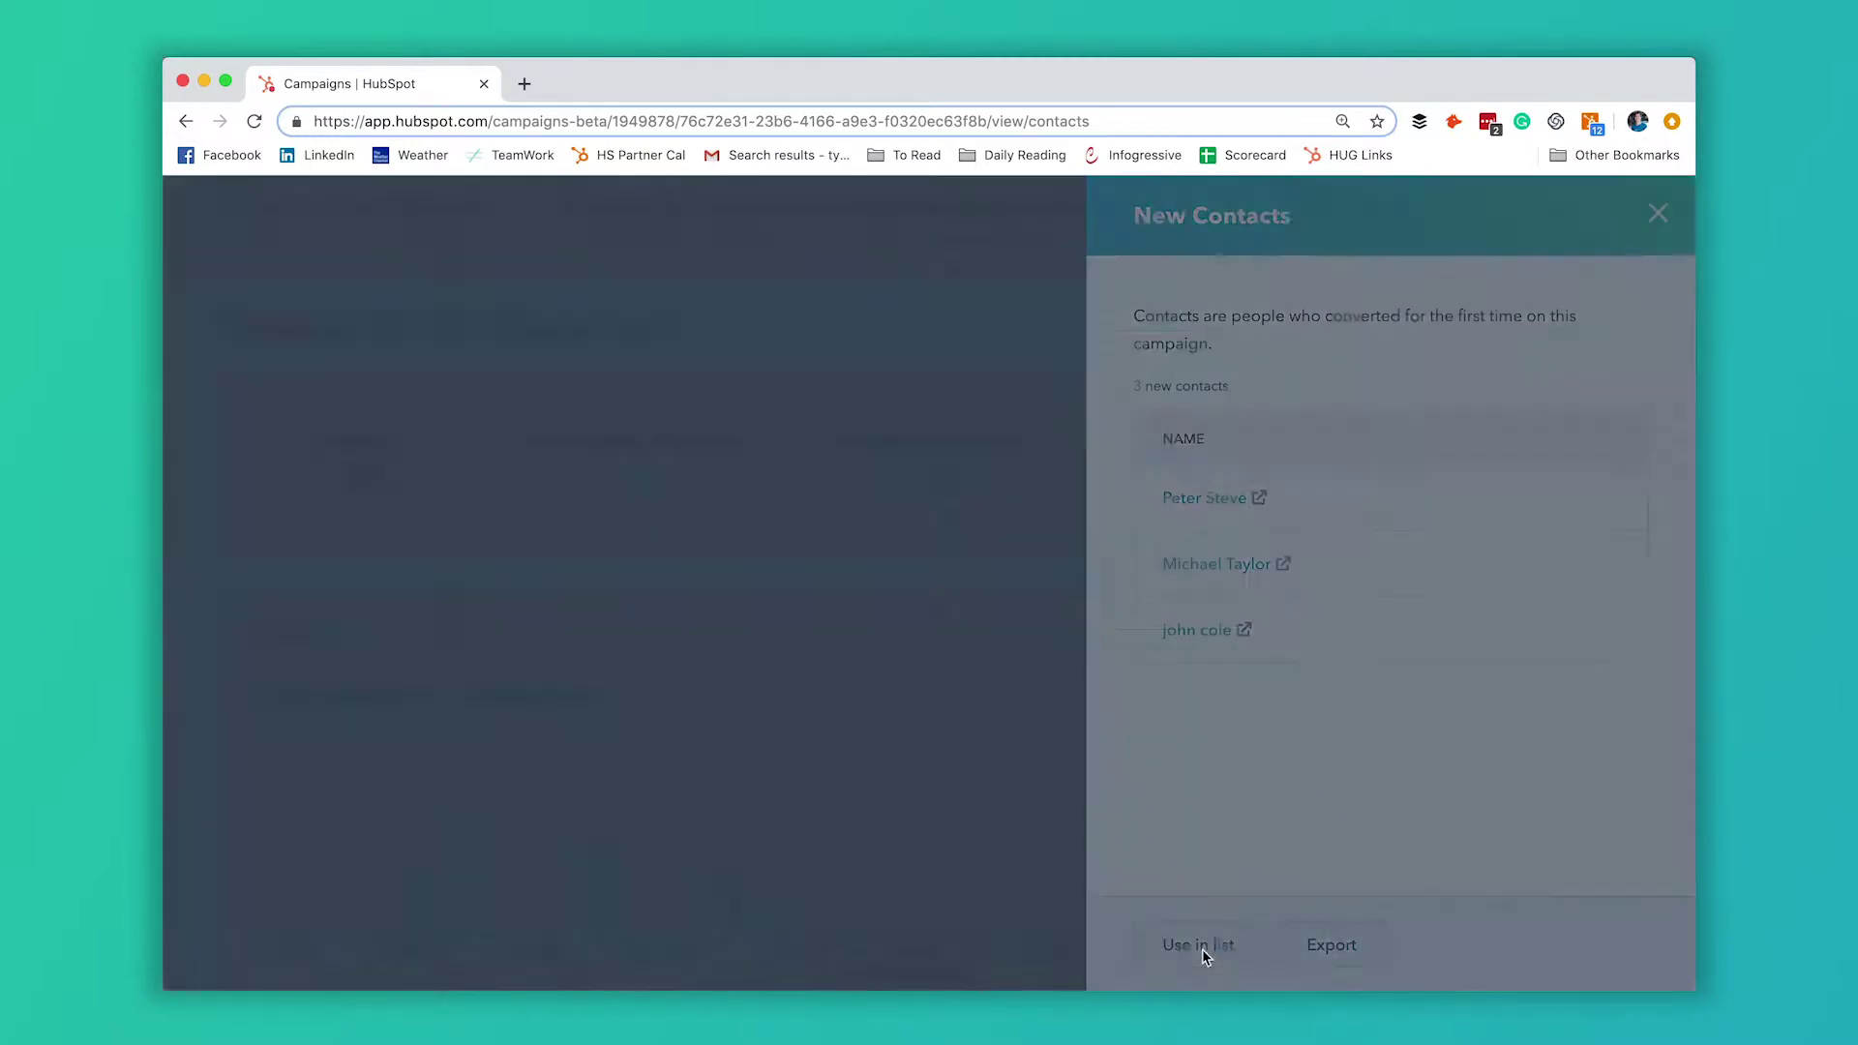
{"action": "left_click", "coordinate": [884, 470]}
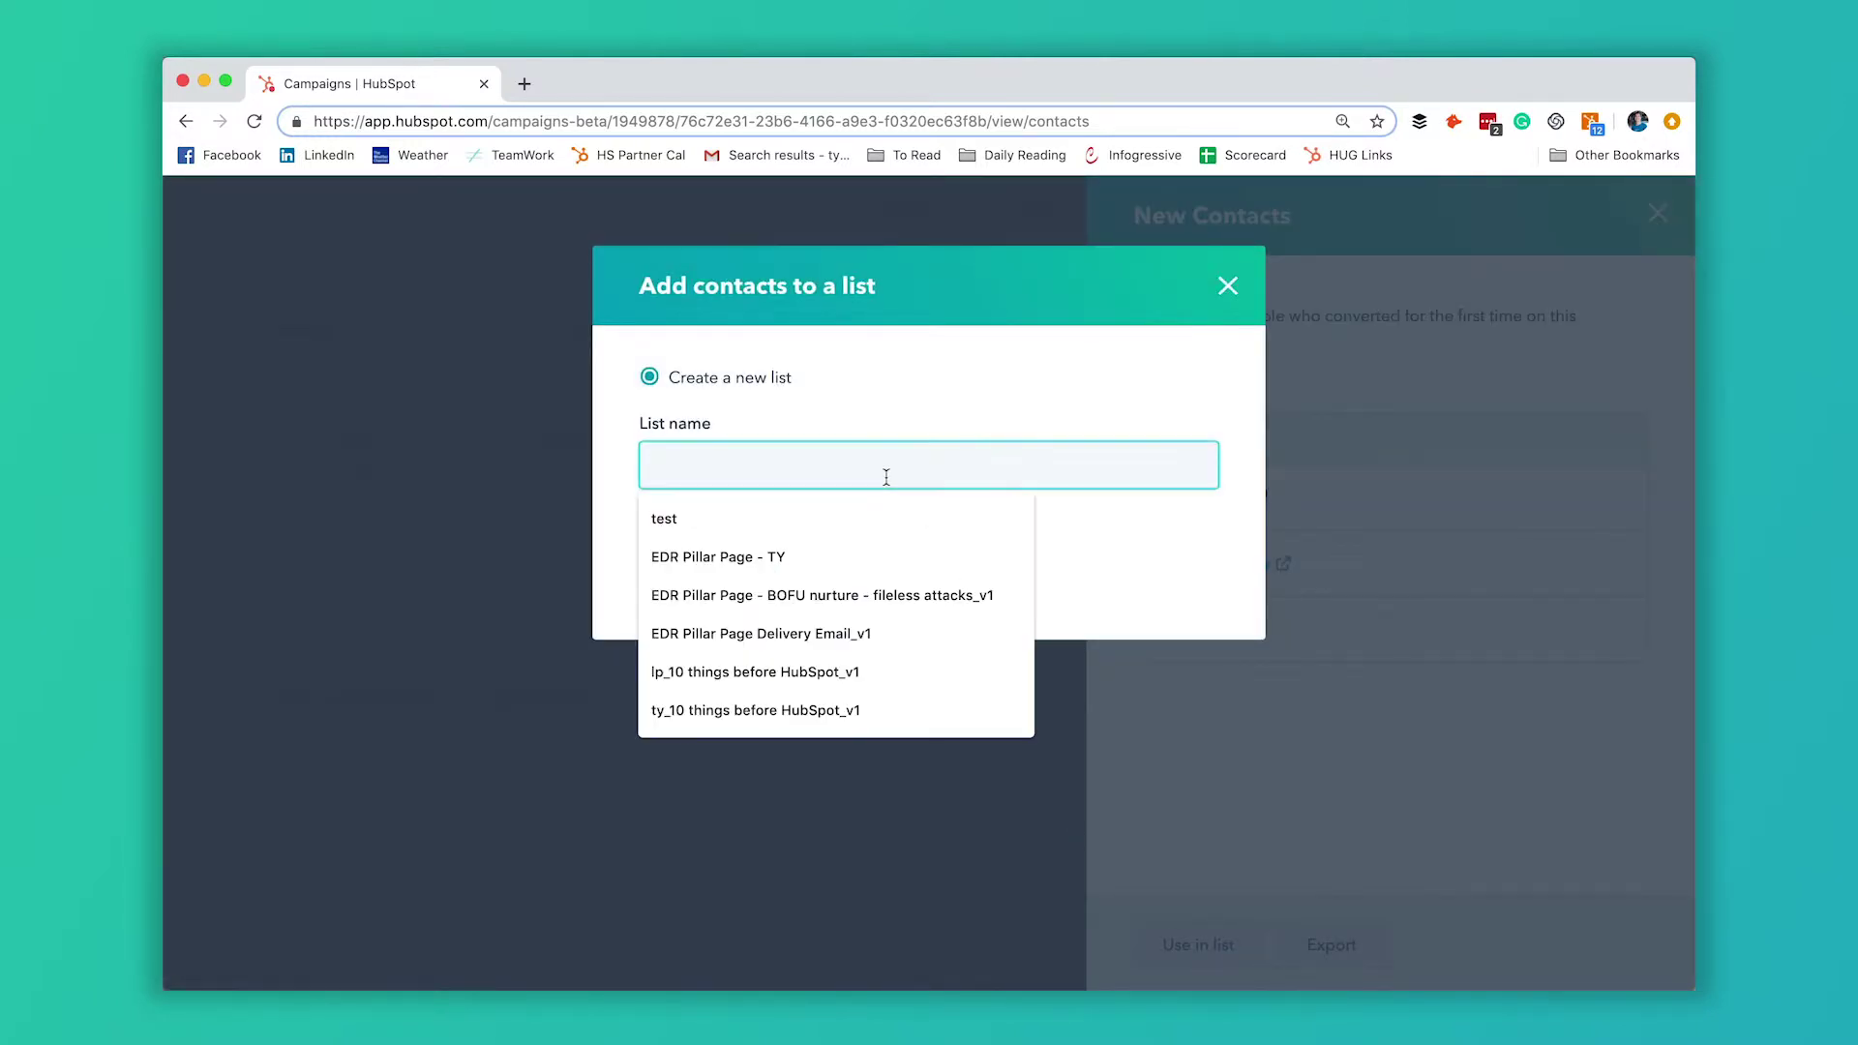
{"action": "type", "text": "test"}
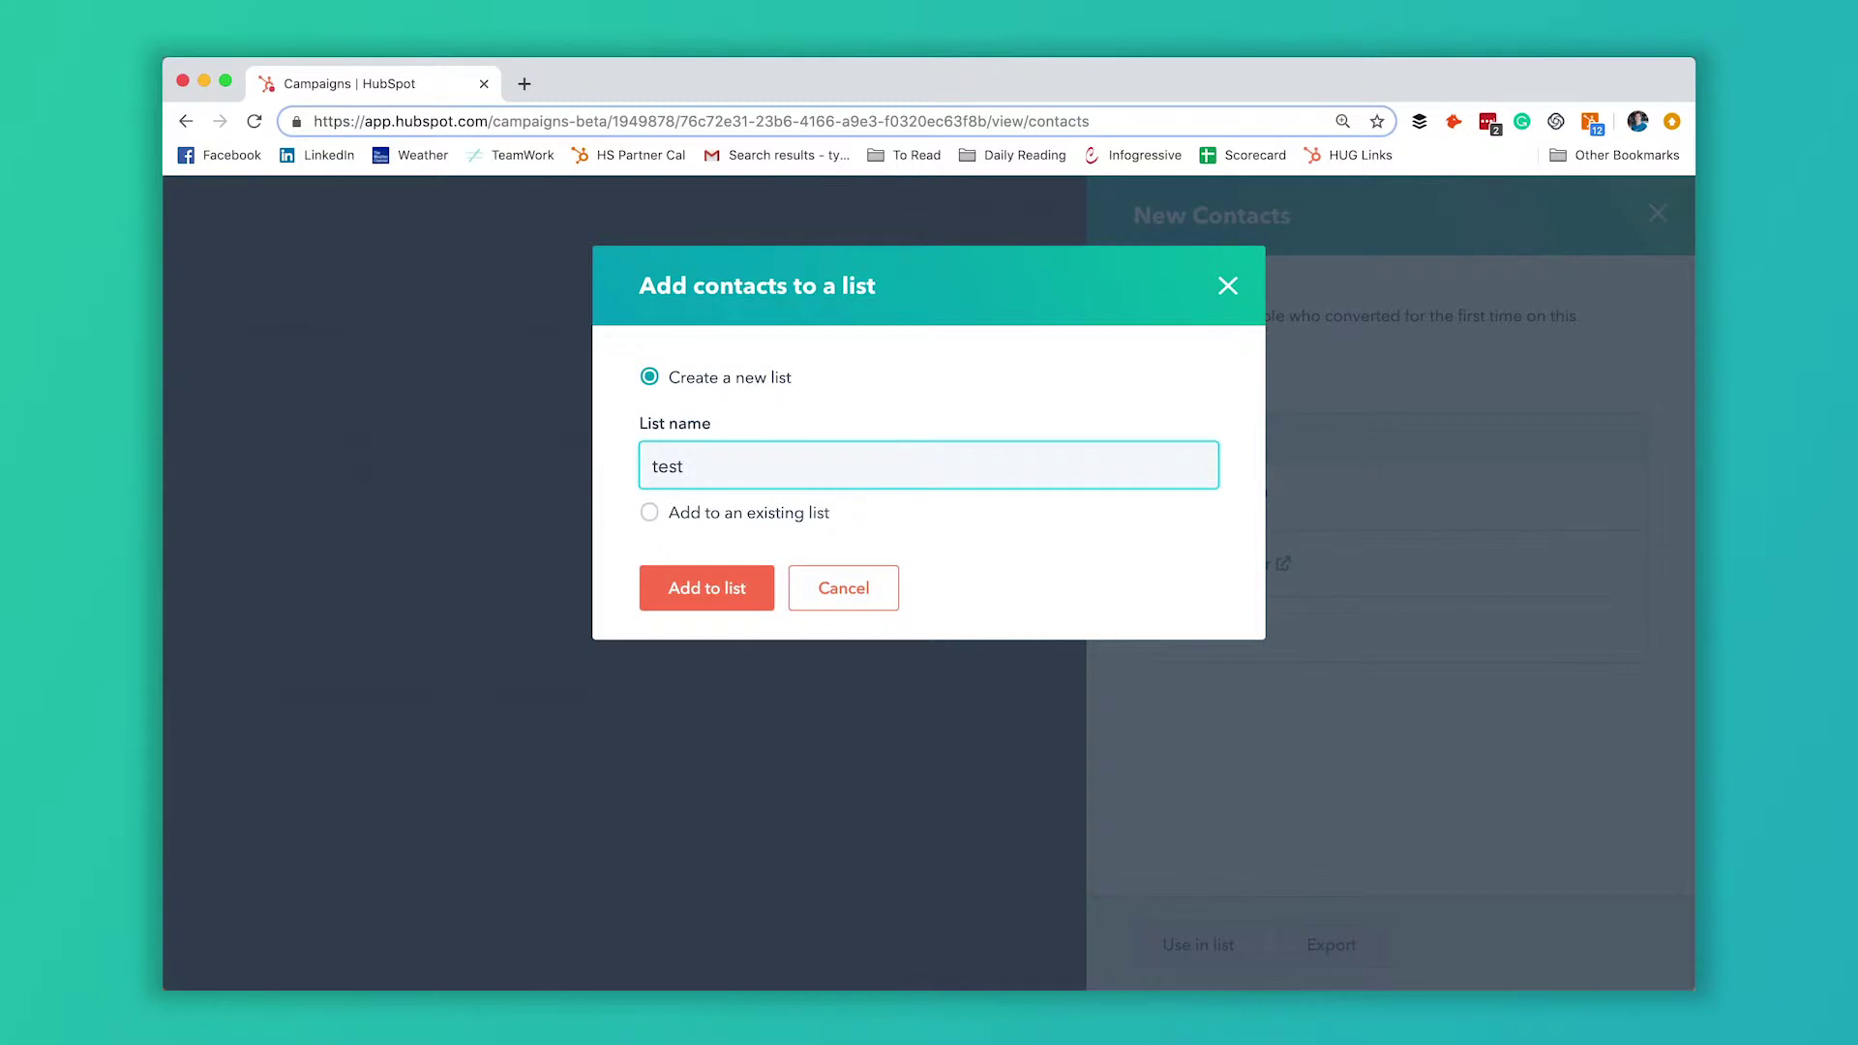
{"action": "left_click", "coordinate": [729, 583]}
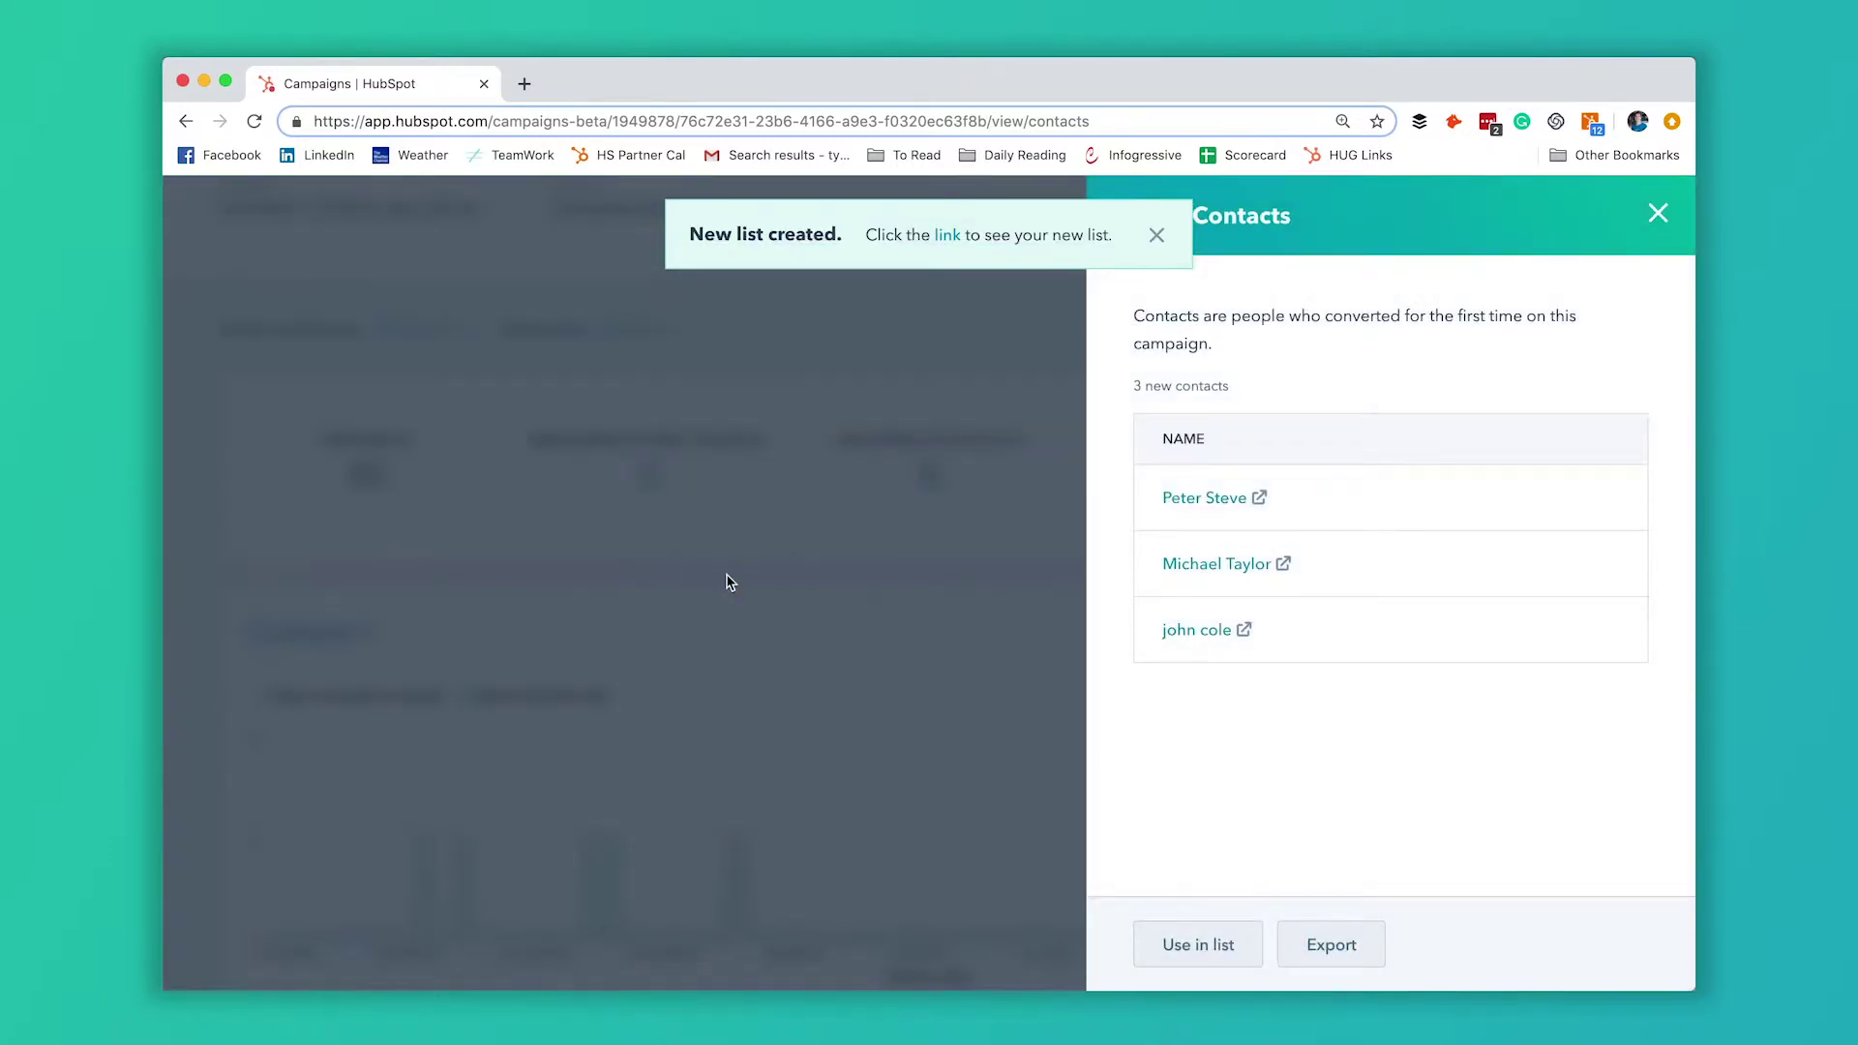
Open the newly created list in a separate tab and examine its list type and contacts
{"action": "right_click", "coordinate": [949, 248]}
{"action": "left_click", "coordinate": [1007, 254]}
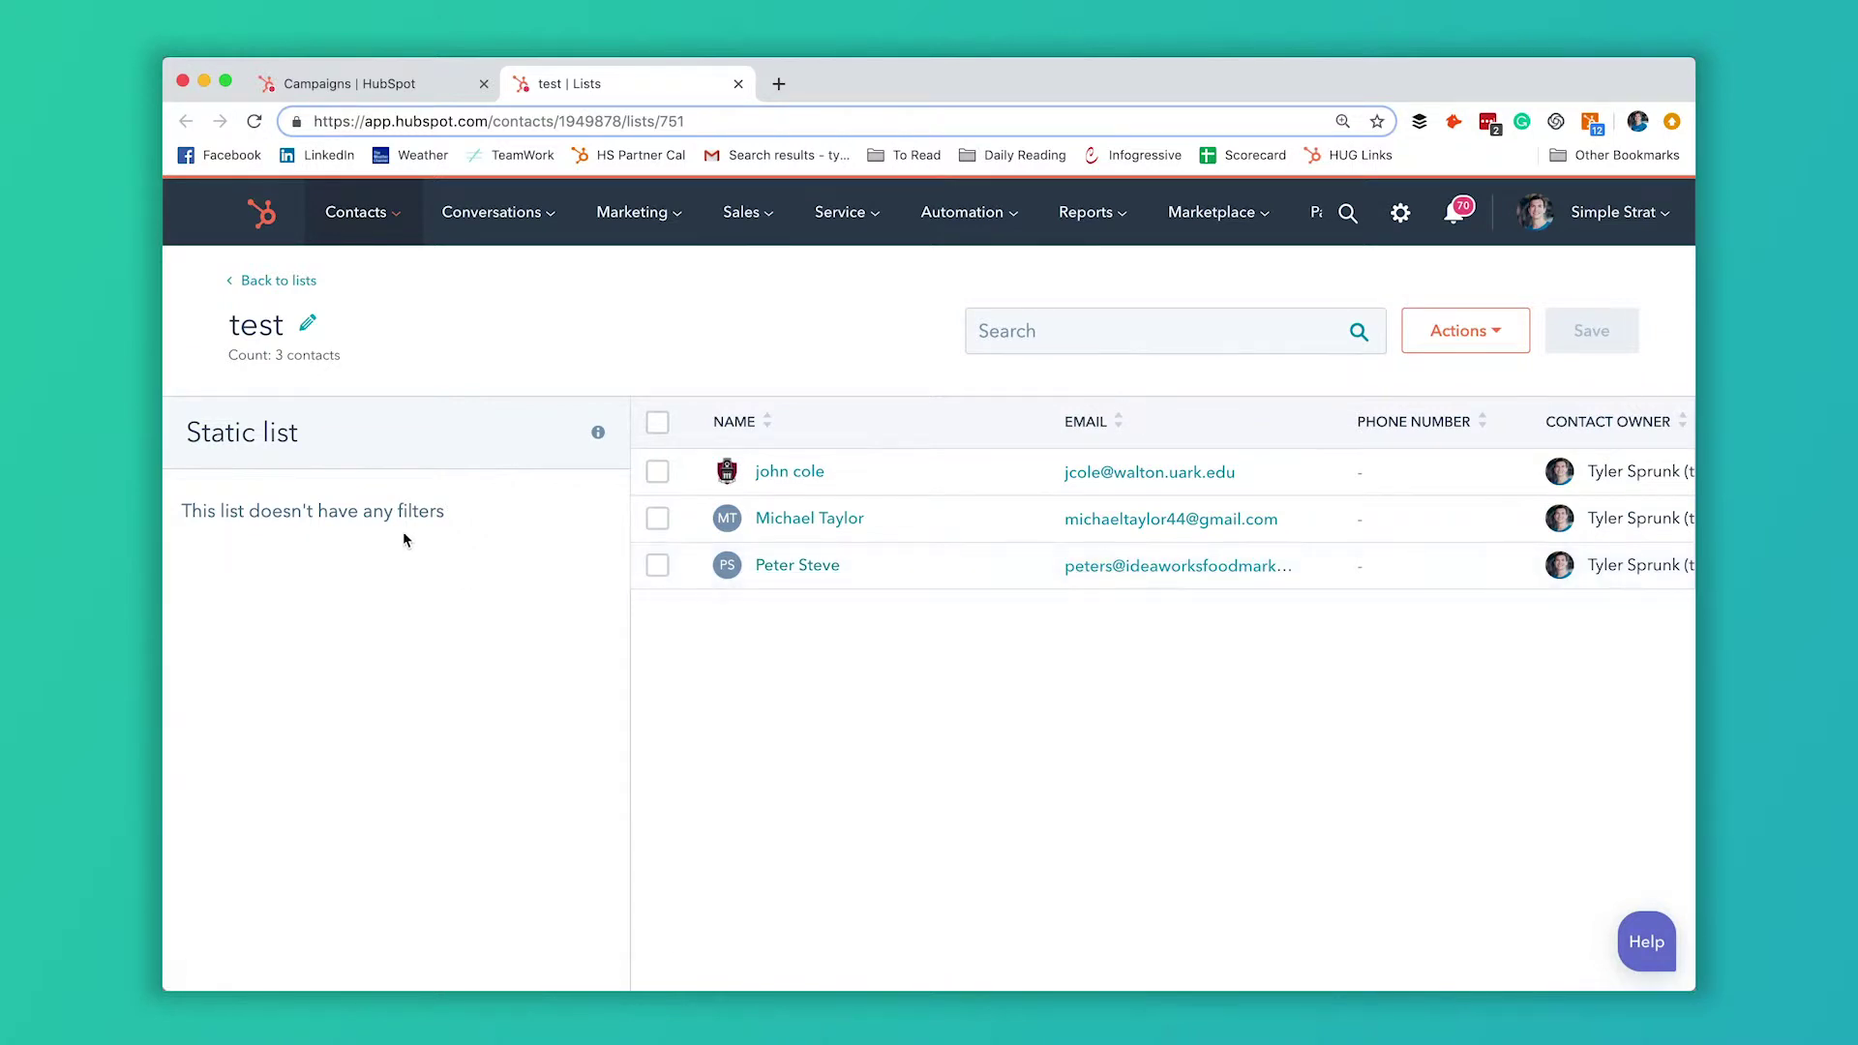
{"action": "left_click_drag", "start_coordinate": [256, 440], "coordinate": [190, 436]}
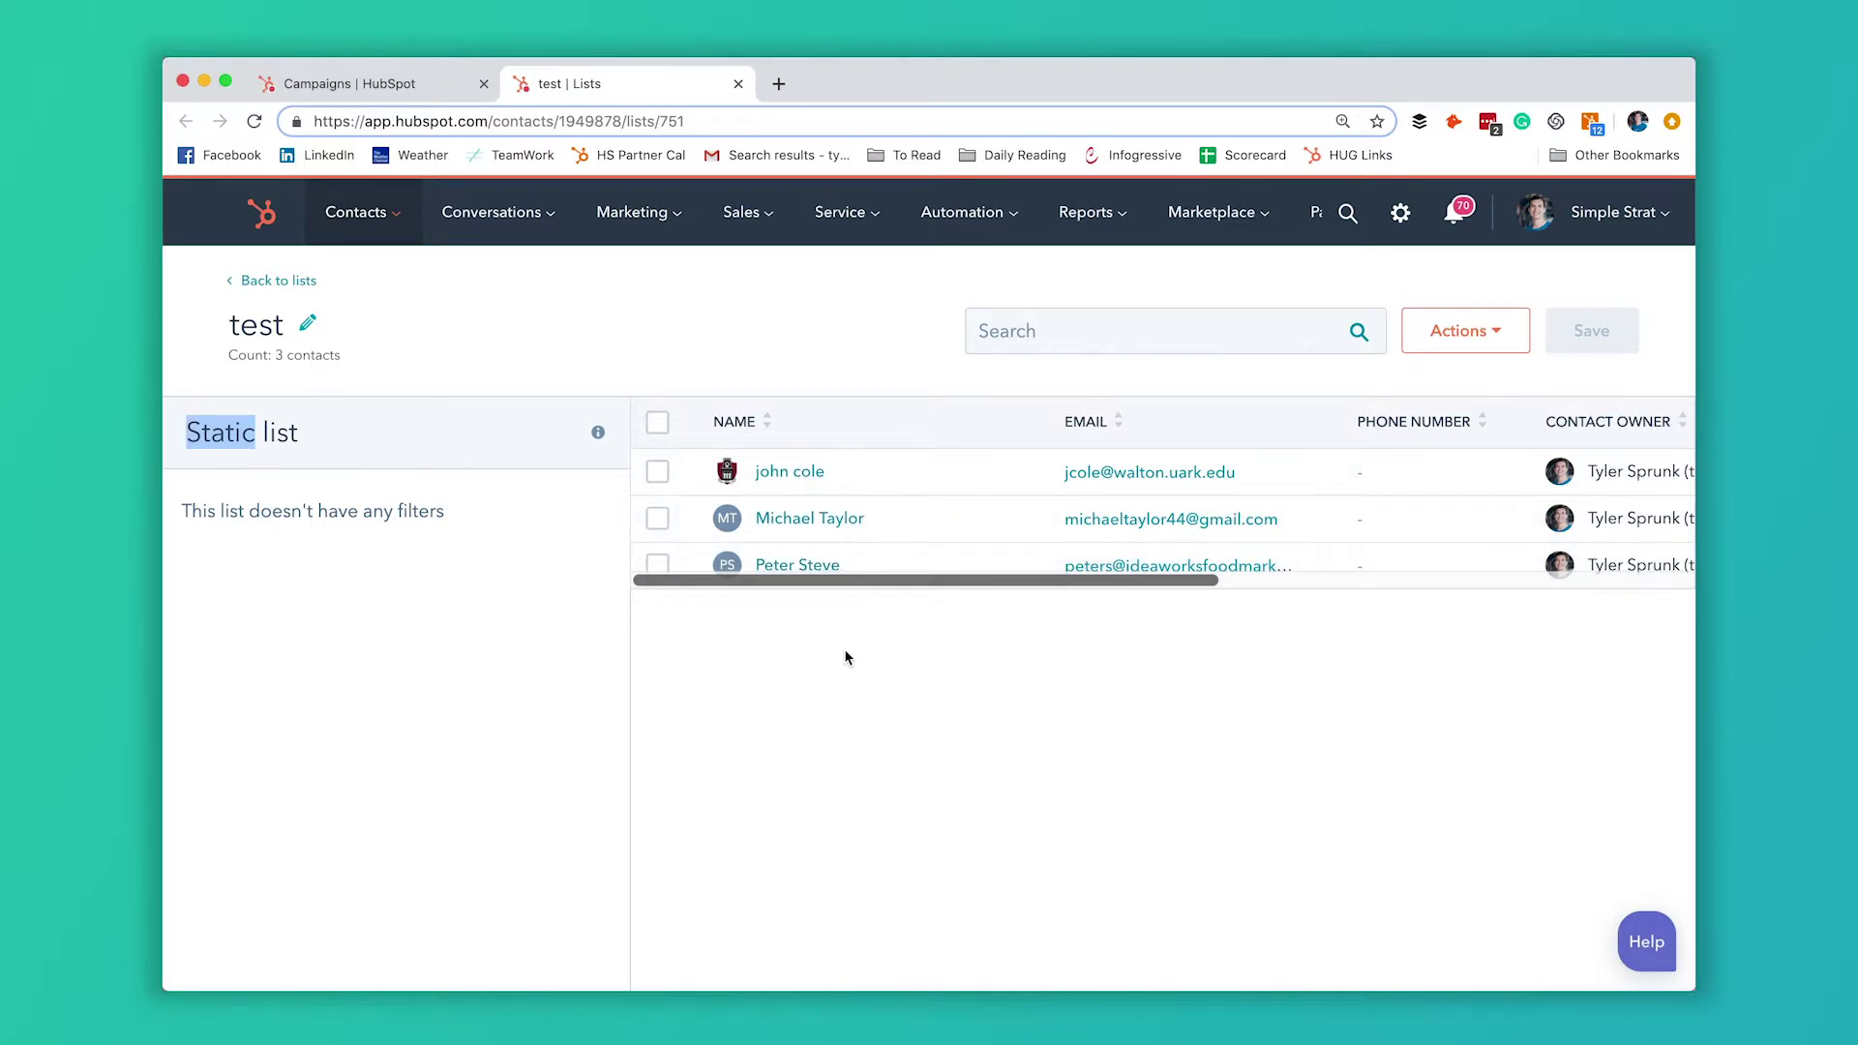
{"action": "scroll", "coordinate": [803, 537], "scroll_direction": "down", "scroll_amount": 1}
Create a new active list and start an "is equal to any of" filter on the contact property First touch converting campaign
{"action": "left_click", "coordinate": [302, 286]}
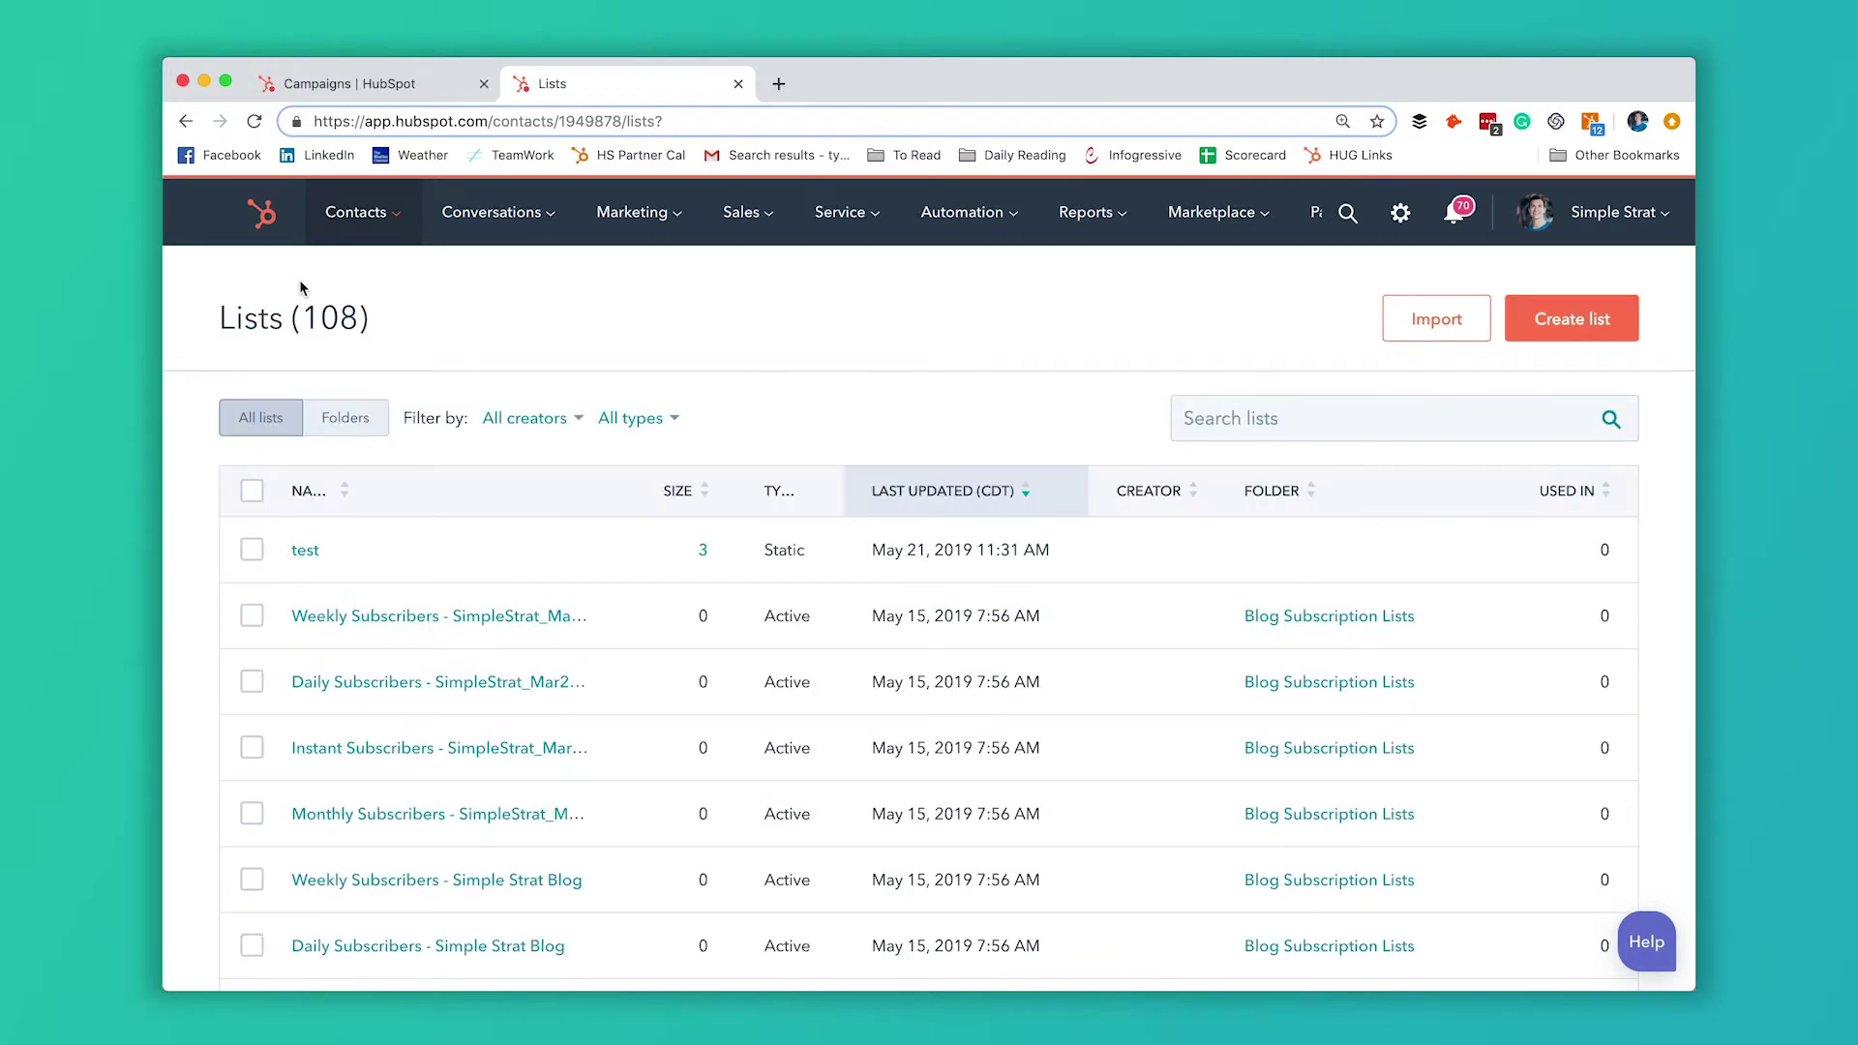
{"action": "left_click", "coordinate": [1581, 329]}
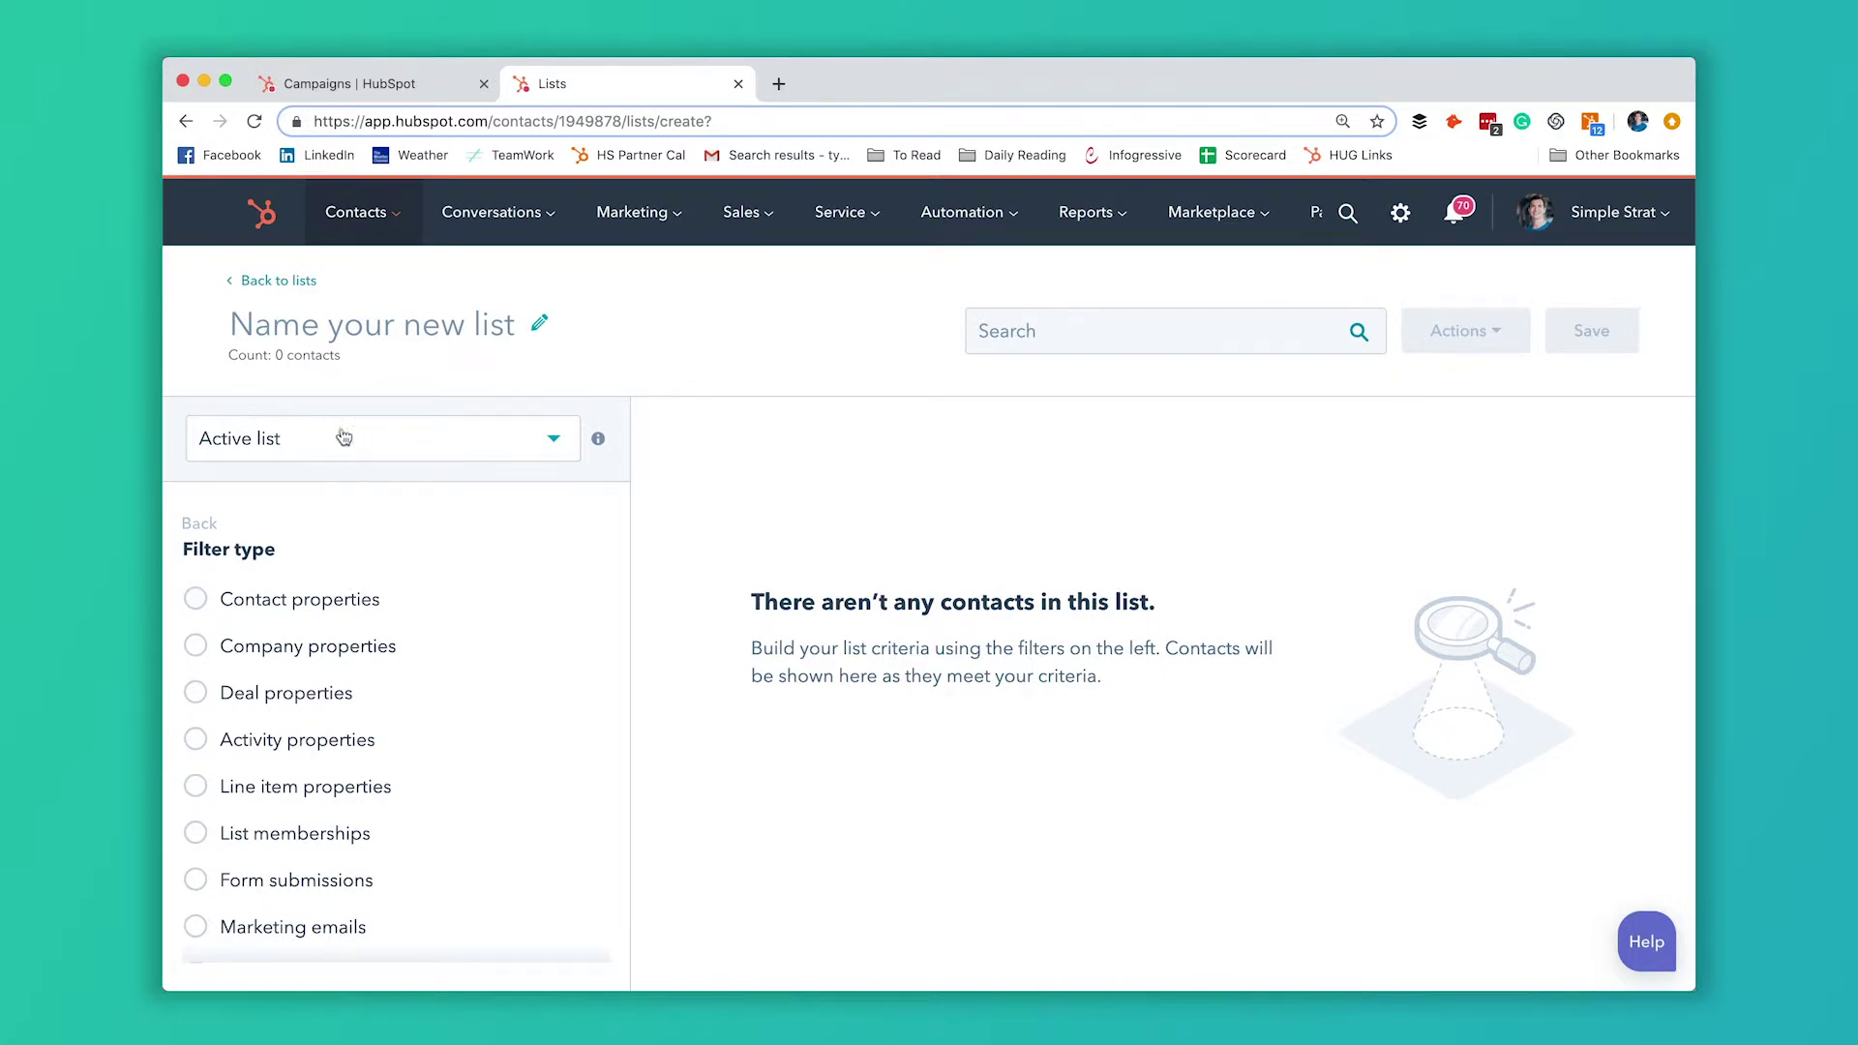
{"action": "left_click", "coordinate": [326, 600]}
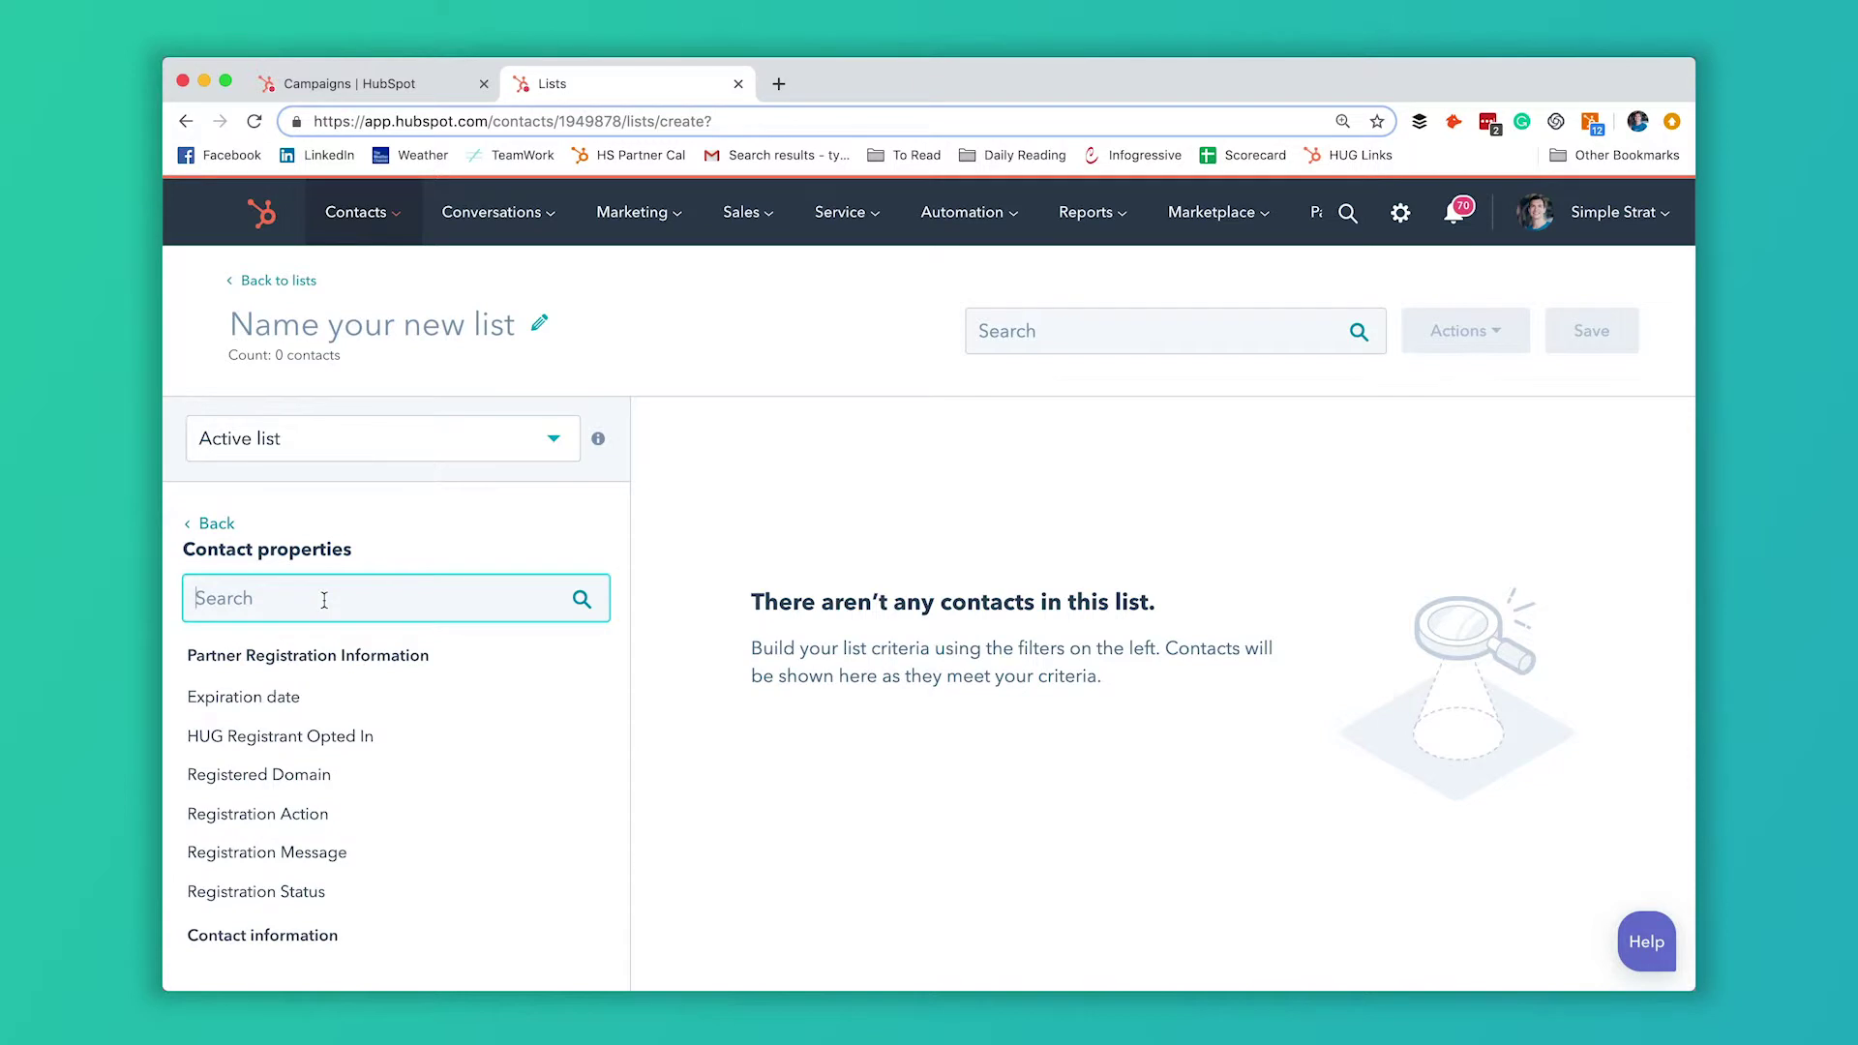
{"action": "type", "text": "campa"}
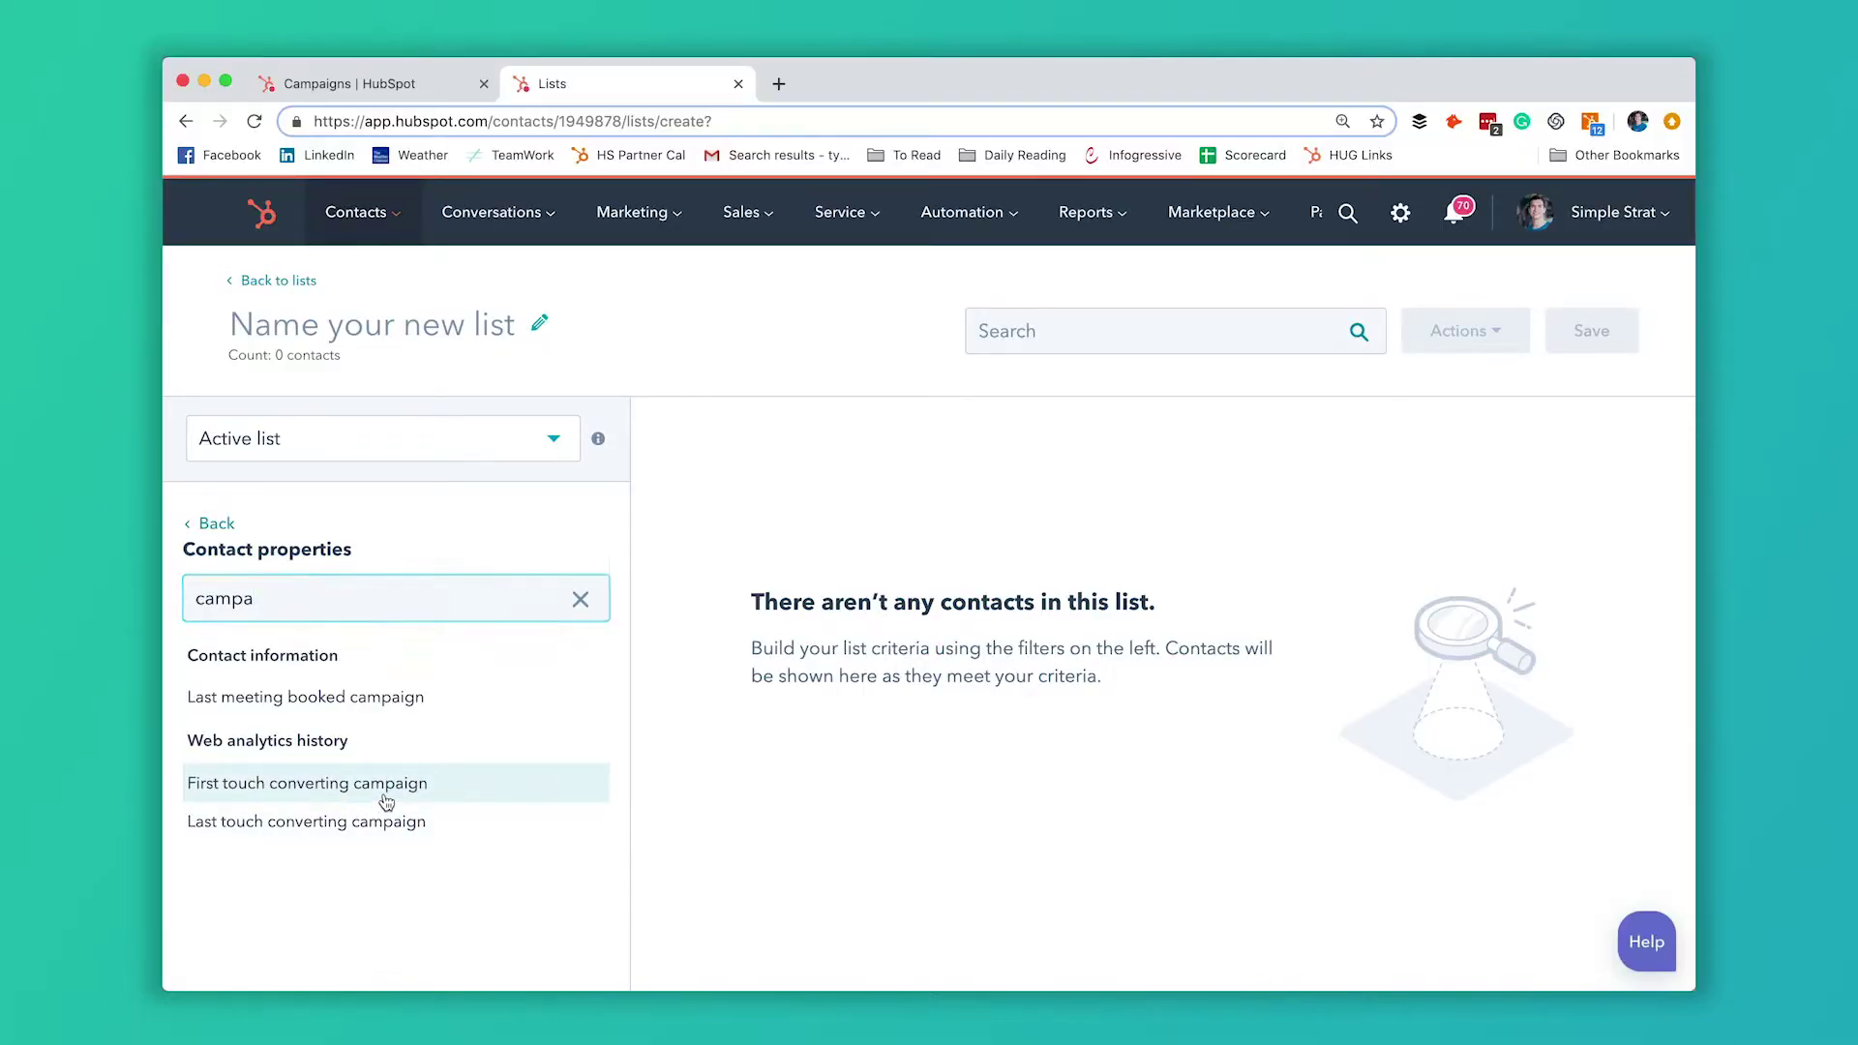
{"action": "left_click", "coordinate": [385, 794]}
{"action": "scroll", "coordinate": [487, 630], "scroll_direction": "down", "scroll_amount": 2}
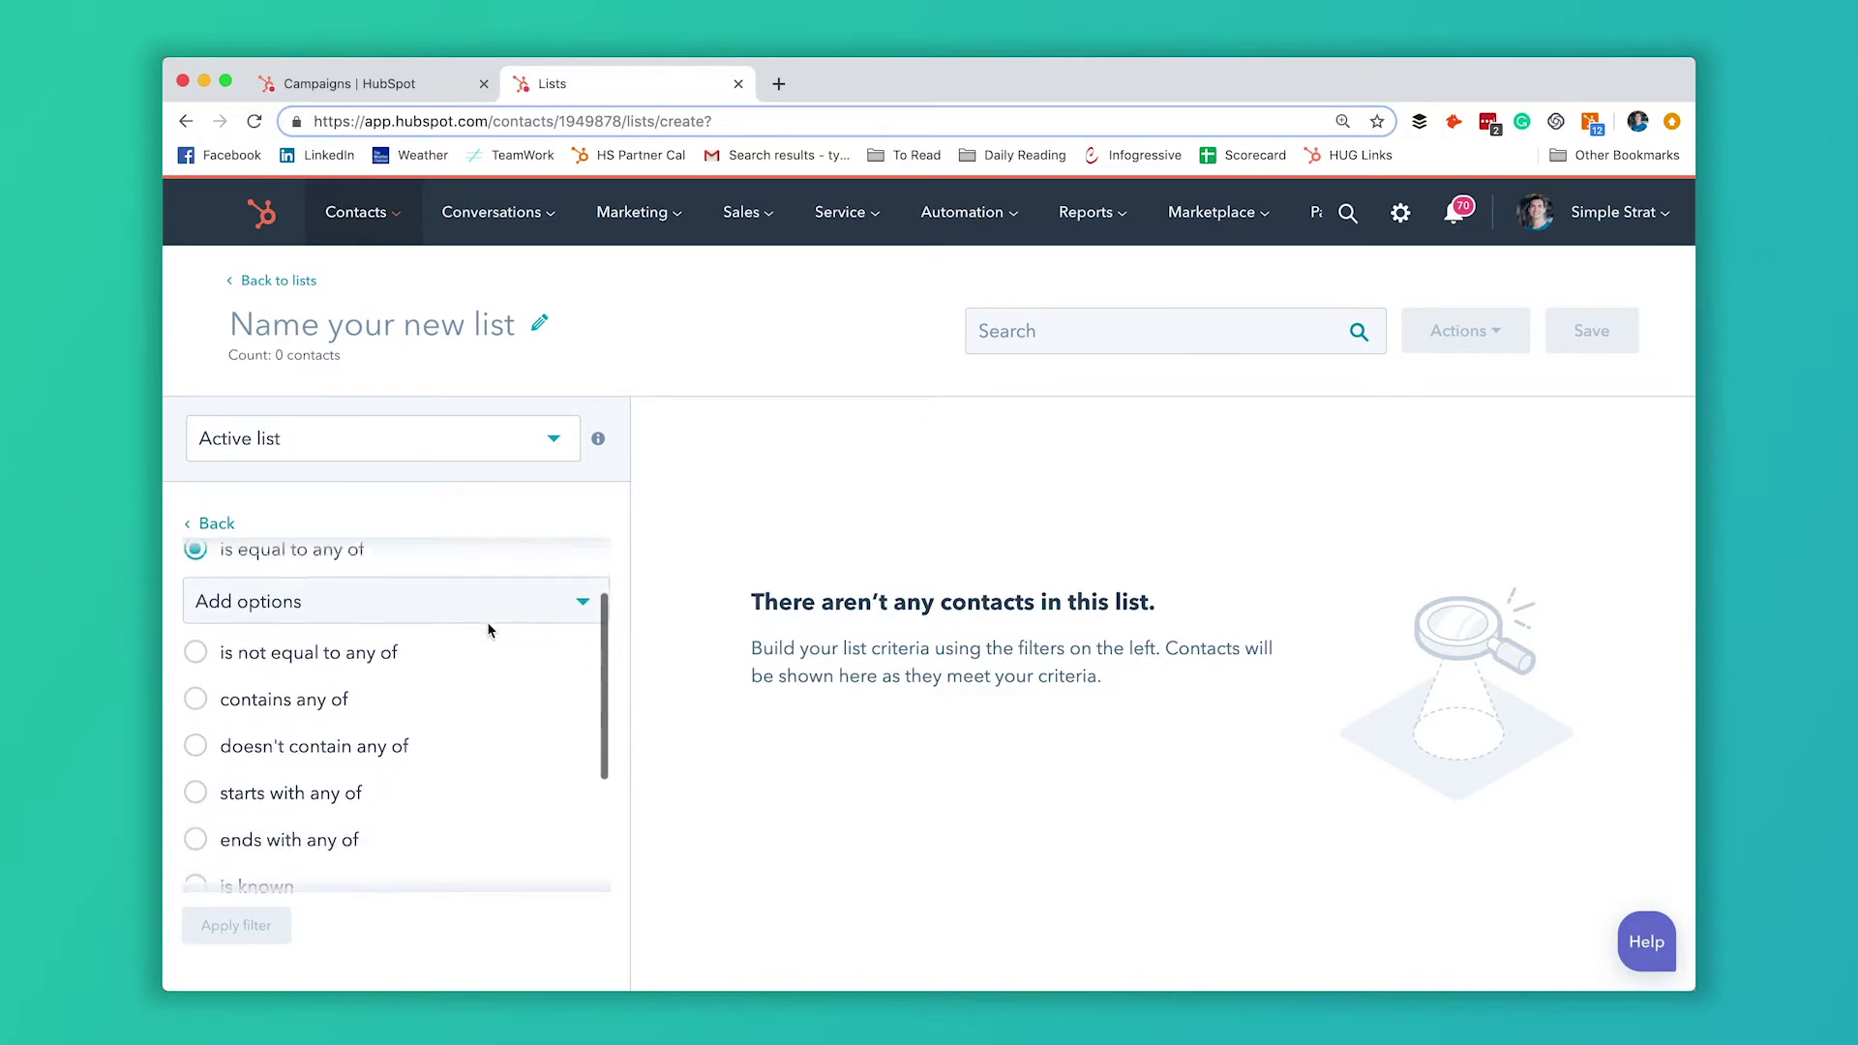
{"action": "scroll", "coordinate": [487, 630], "scroll_direction": "up", "scroll_amount": 1}
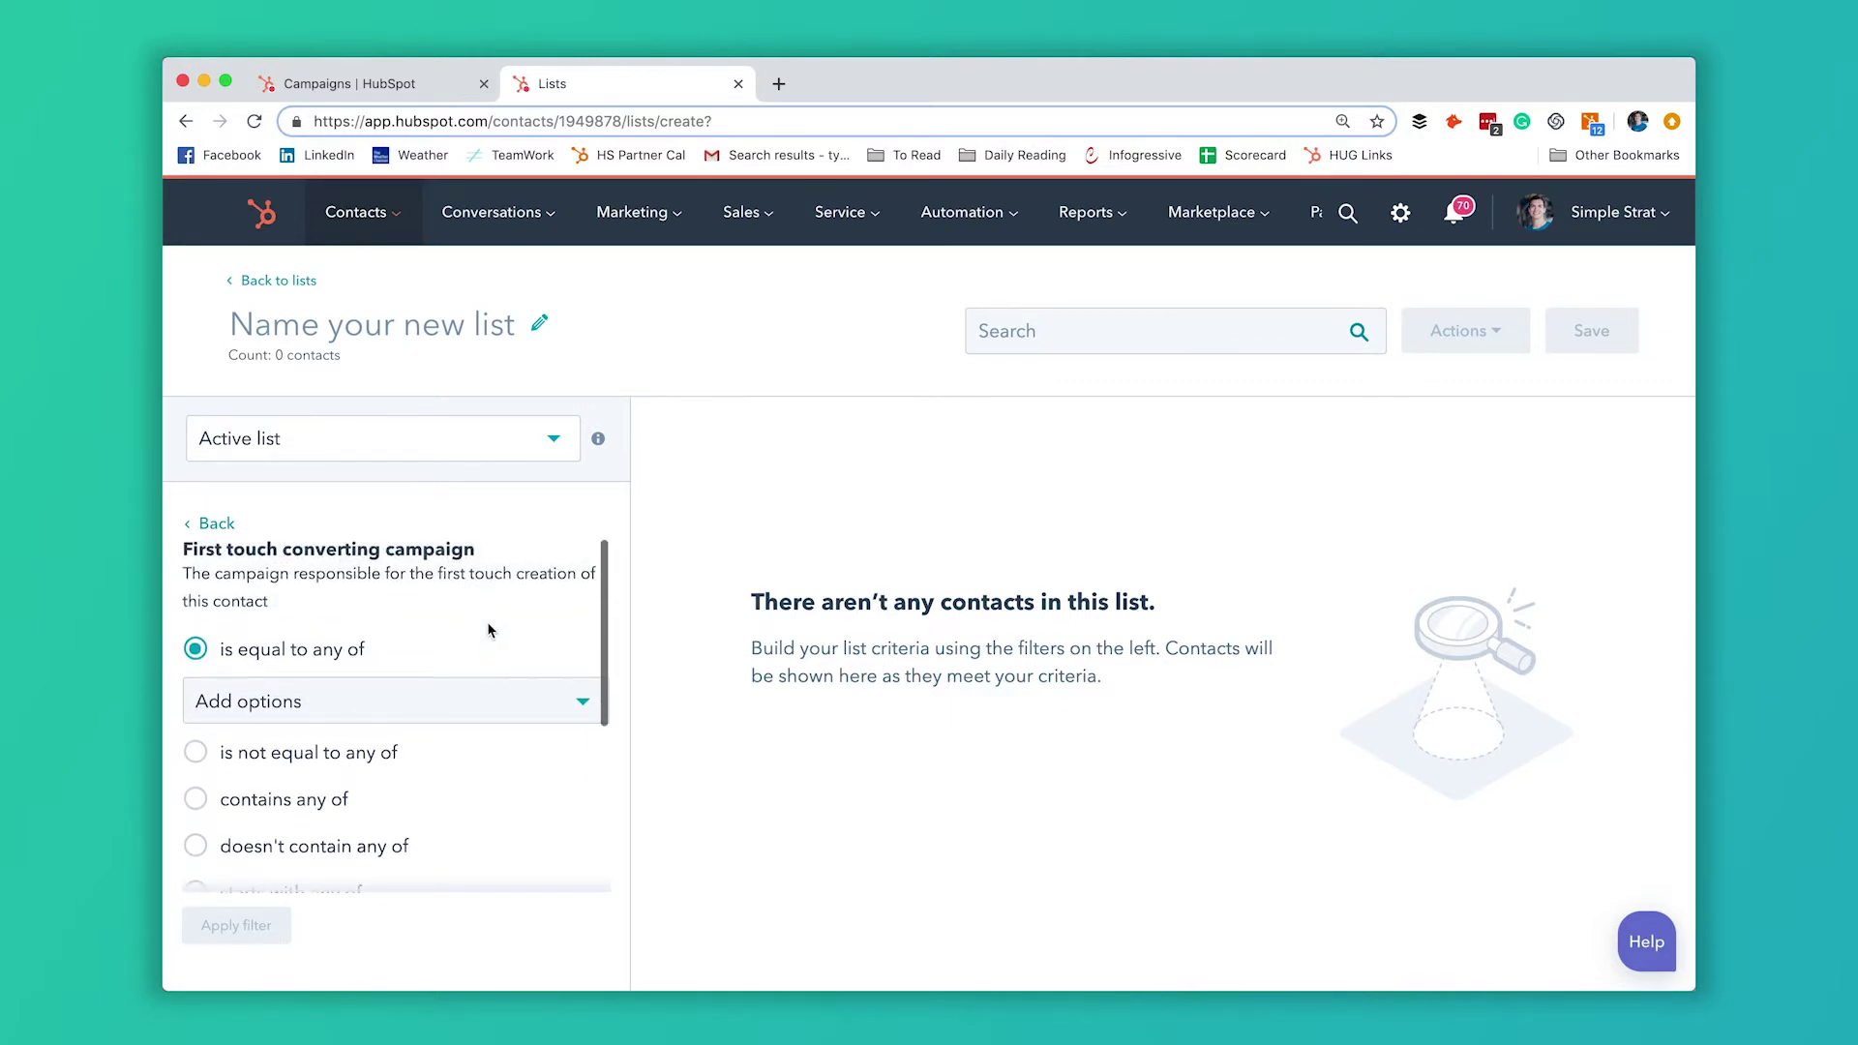
{"action": "left_click", "coordinate": [526, 700]}
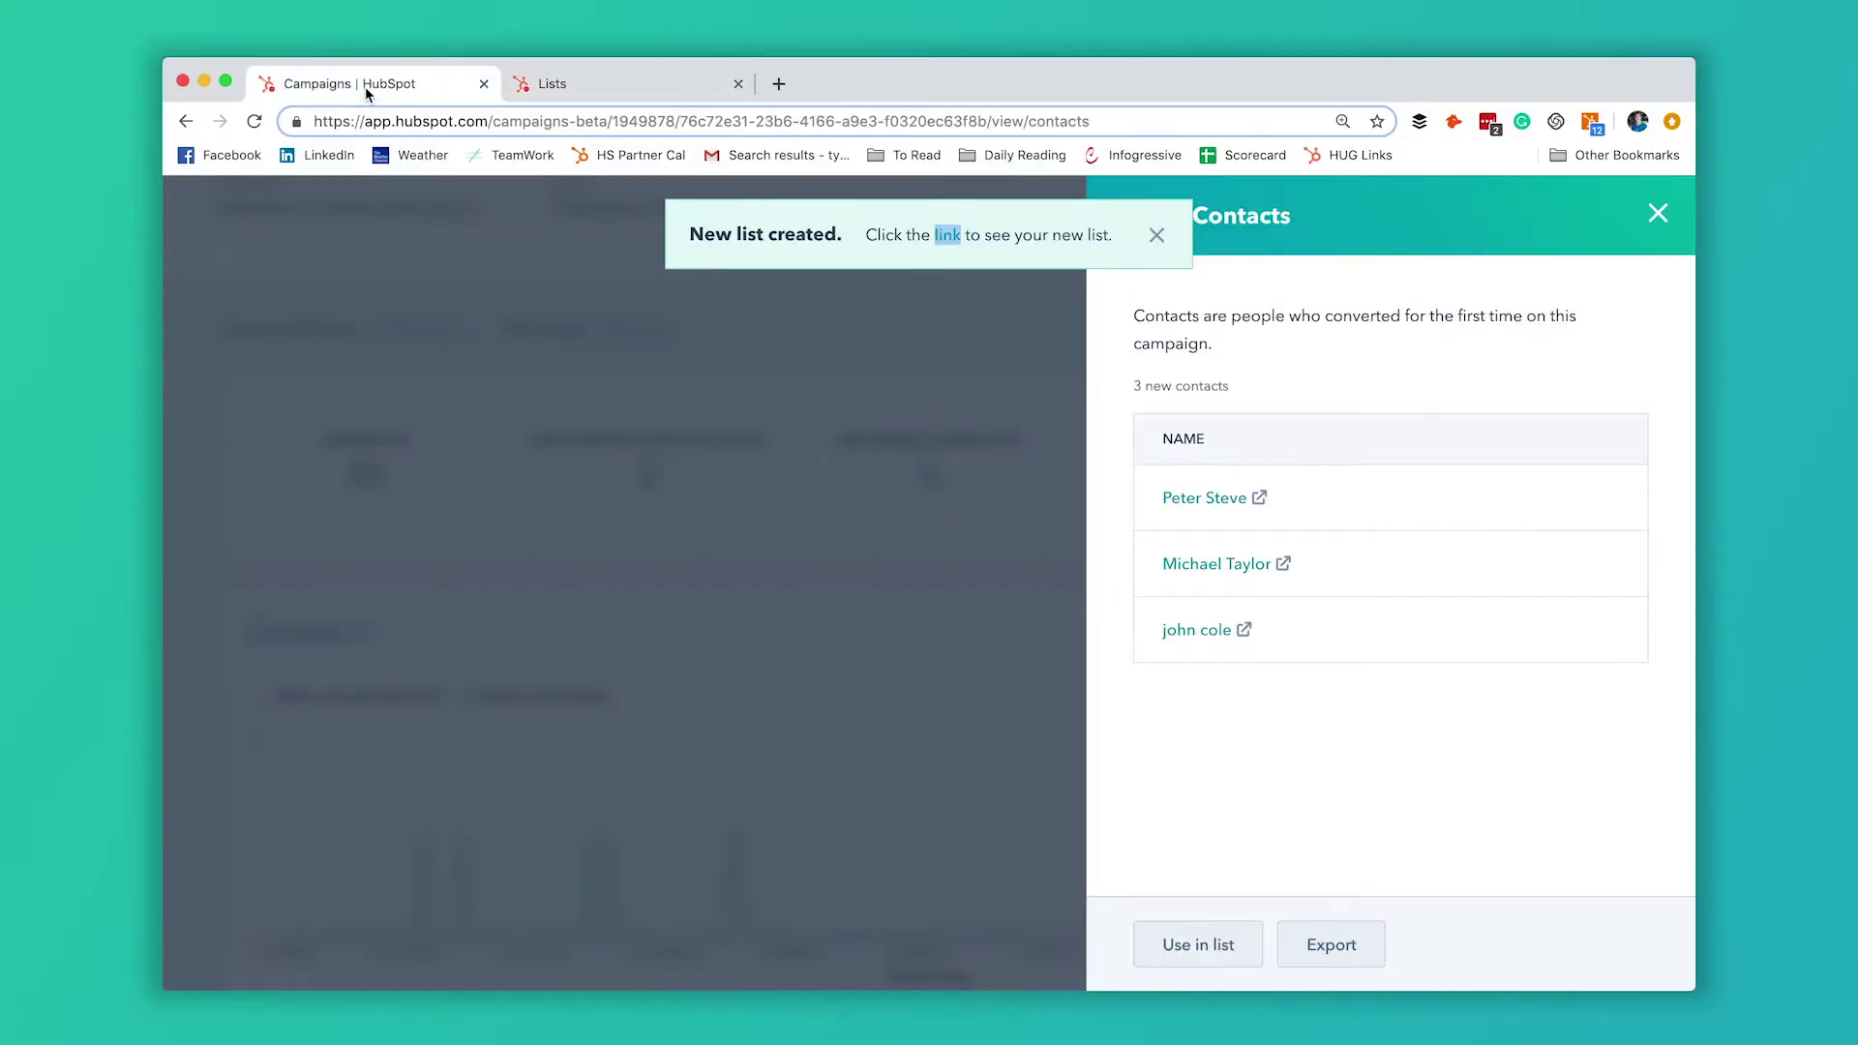
Close the new contacts view of the AMA Madness Campaign and copy the campaign ID from the page address
{"action": "left_click", "coordinate": [1156, 235]}
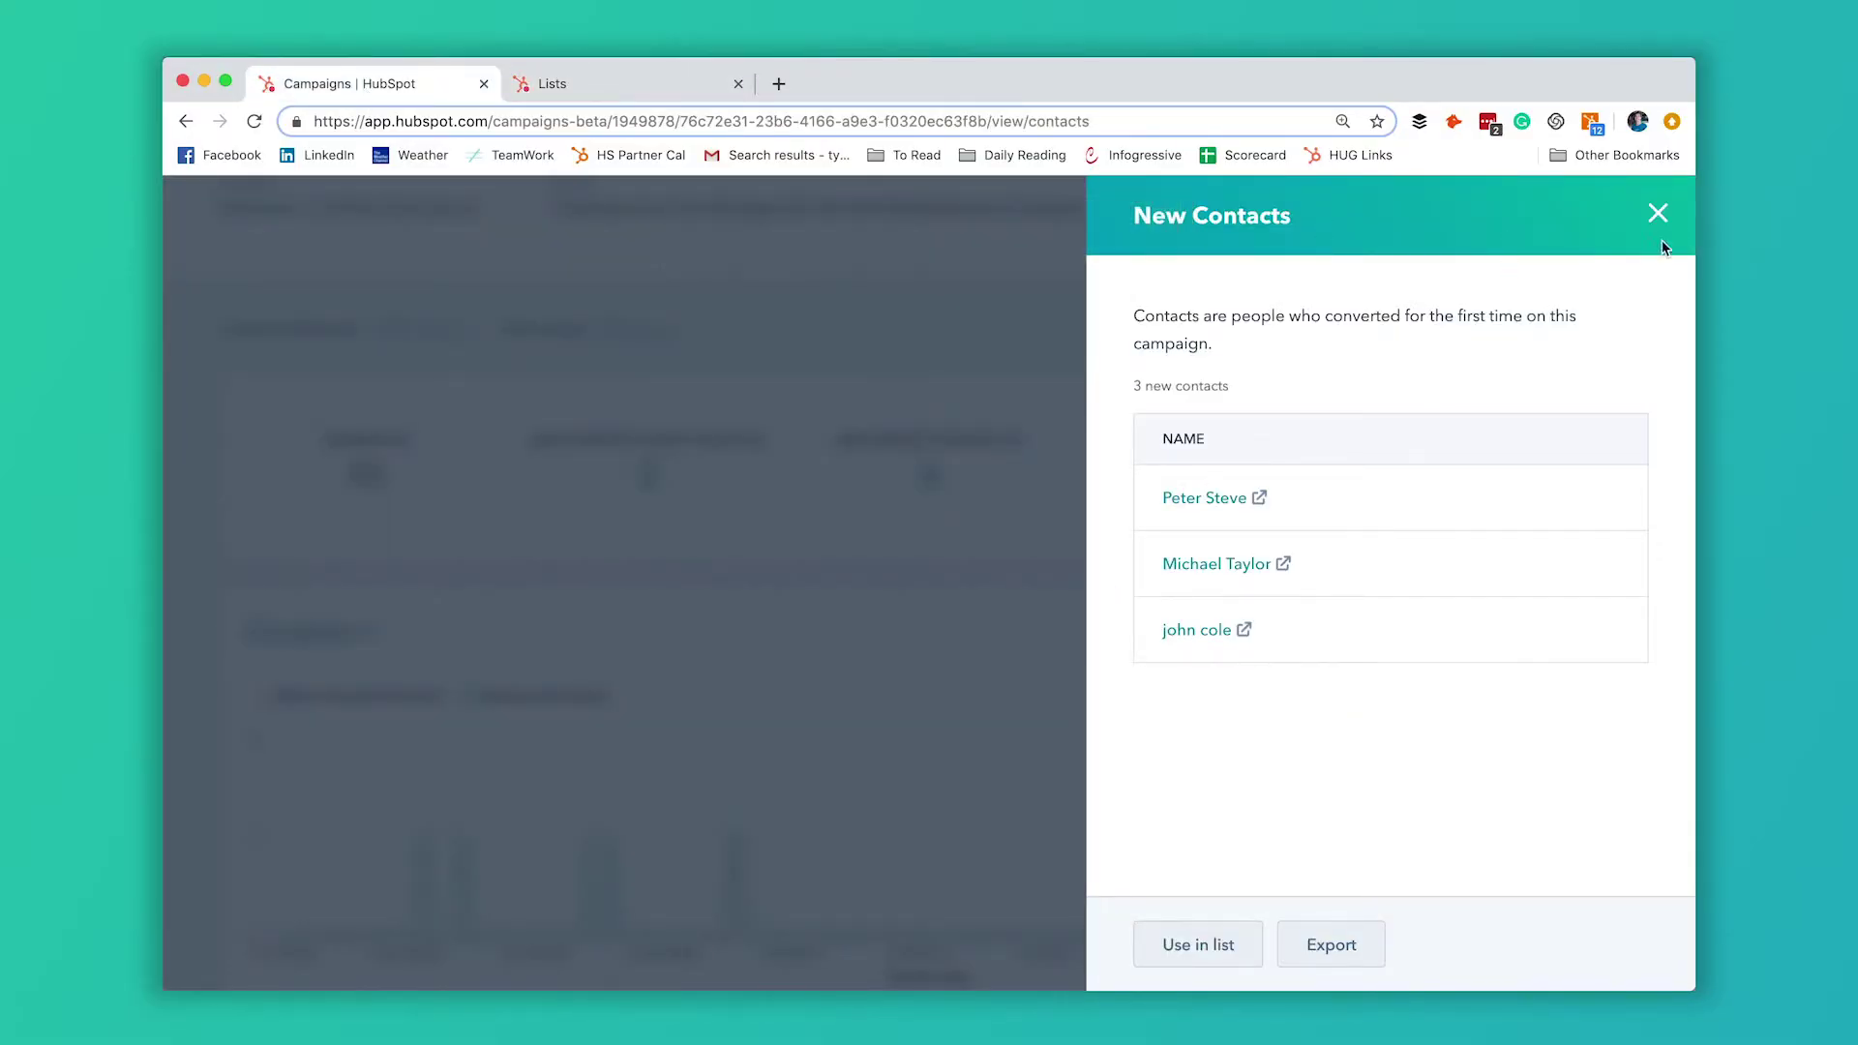
{"action": "left_click", "coordinate": [1657, 214]}
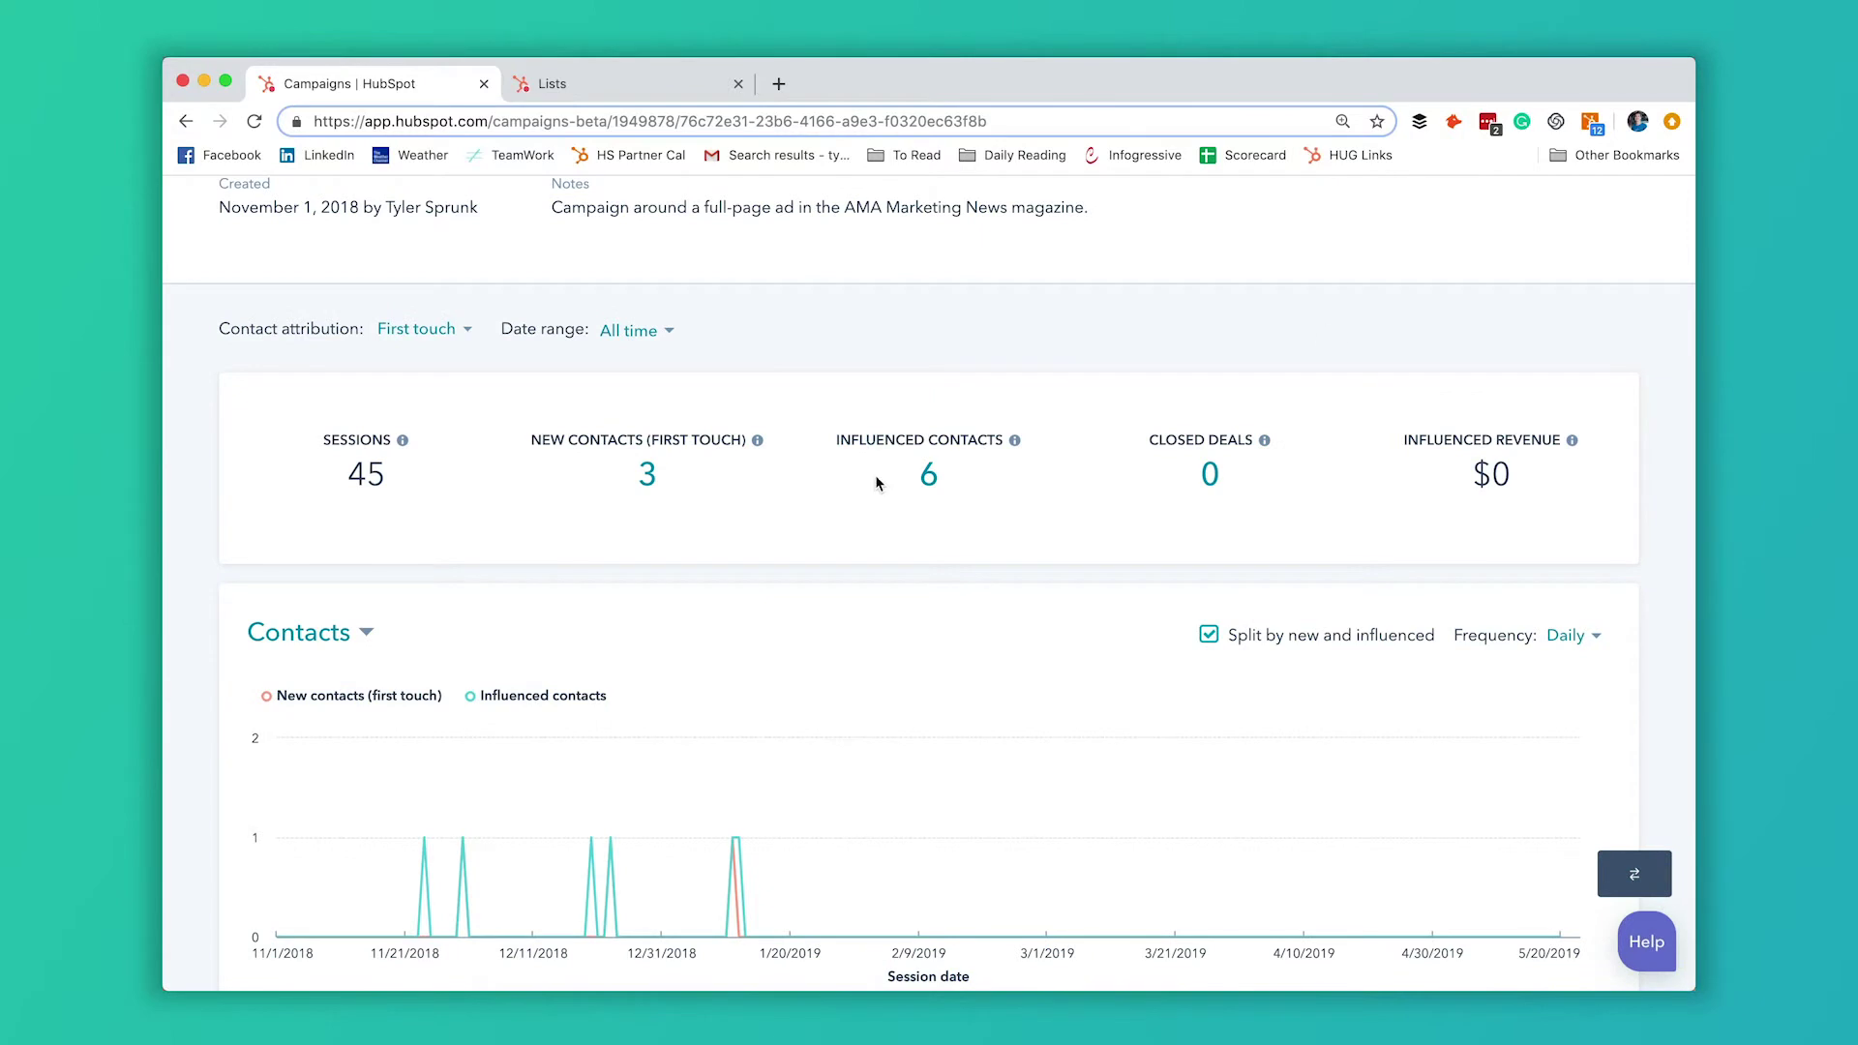
{"action": "scroll", "coordinate": [757, 443], "scroll_direction": "up", "scroll_amount": 2}
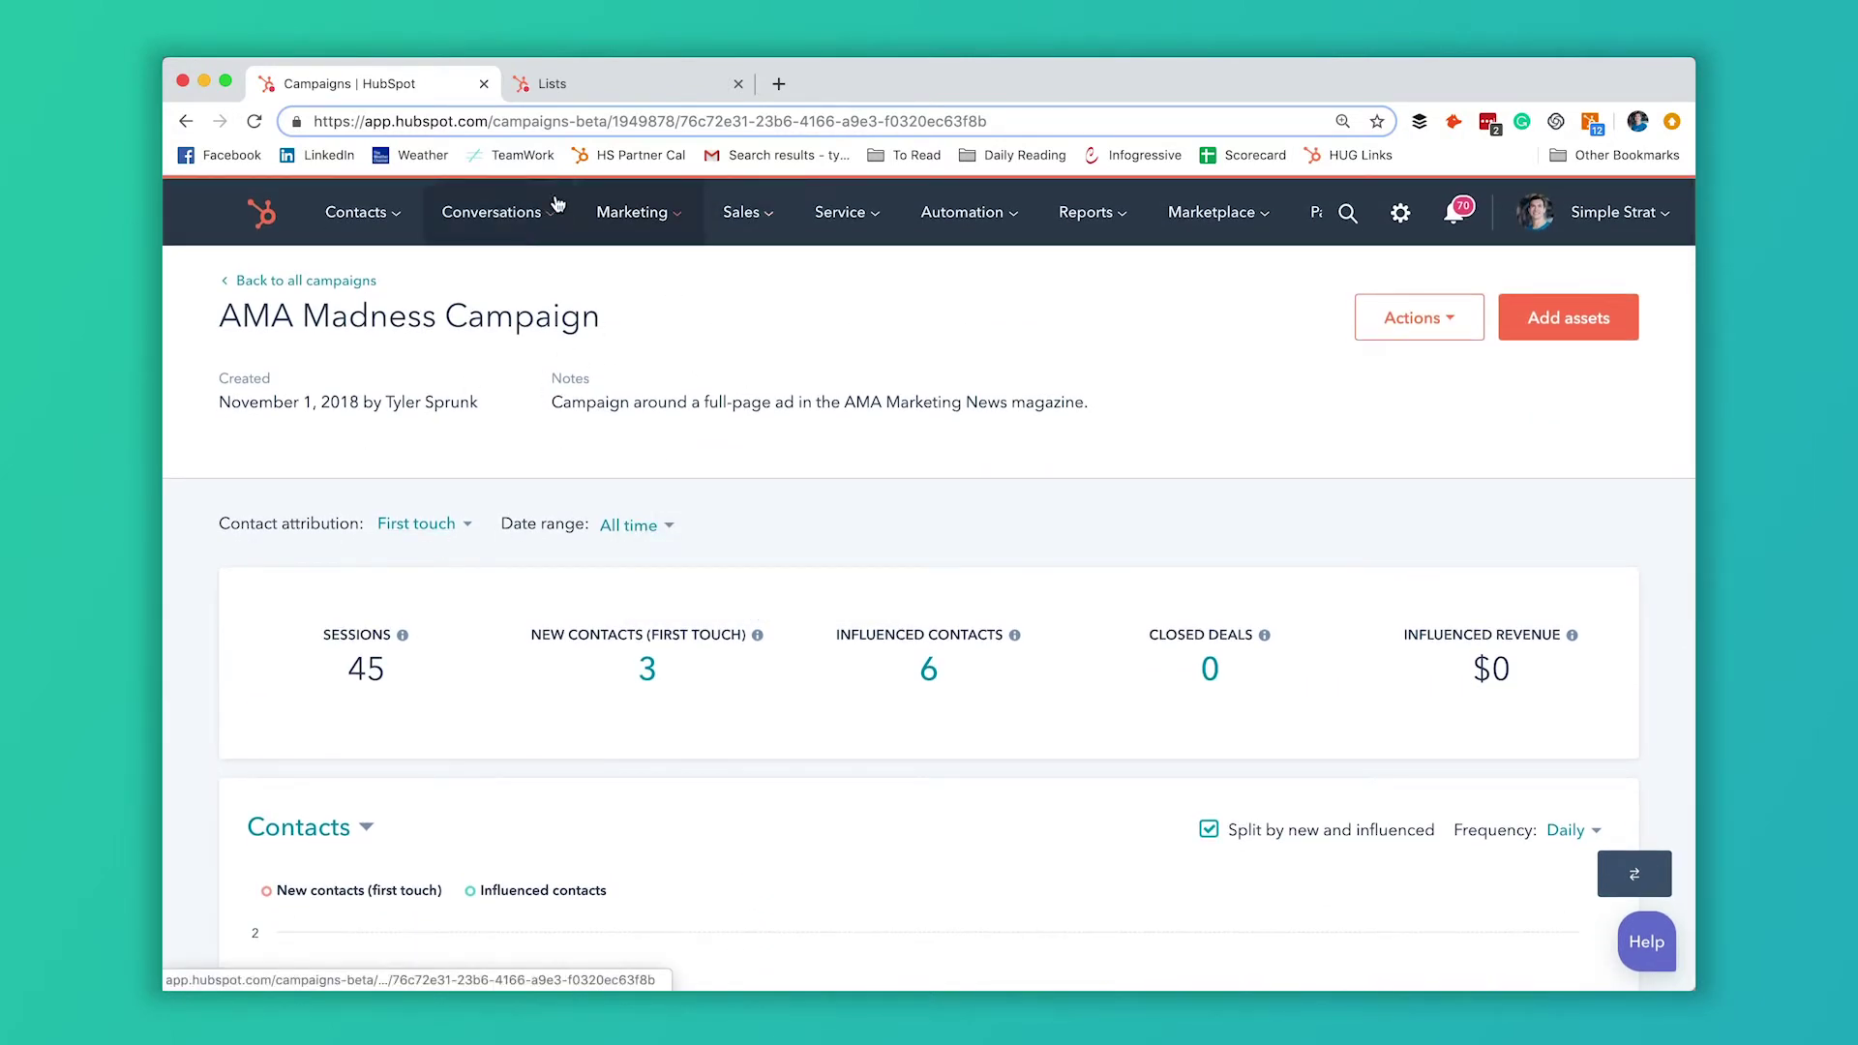
{"action": "left_click", "coordinate": [684, 123]}
{"action": "left_click_drag", "start_coordinate": [684, 123], "coordinate": [812, 121]}
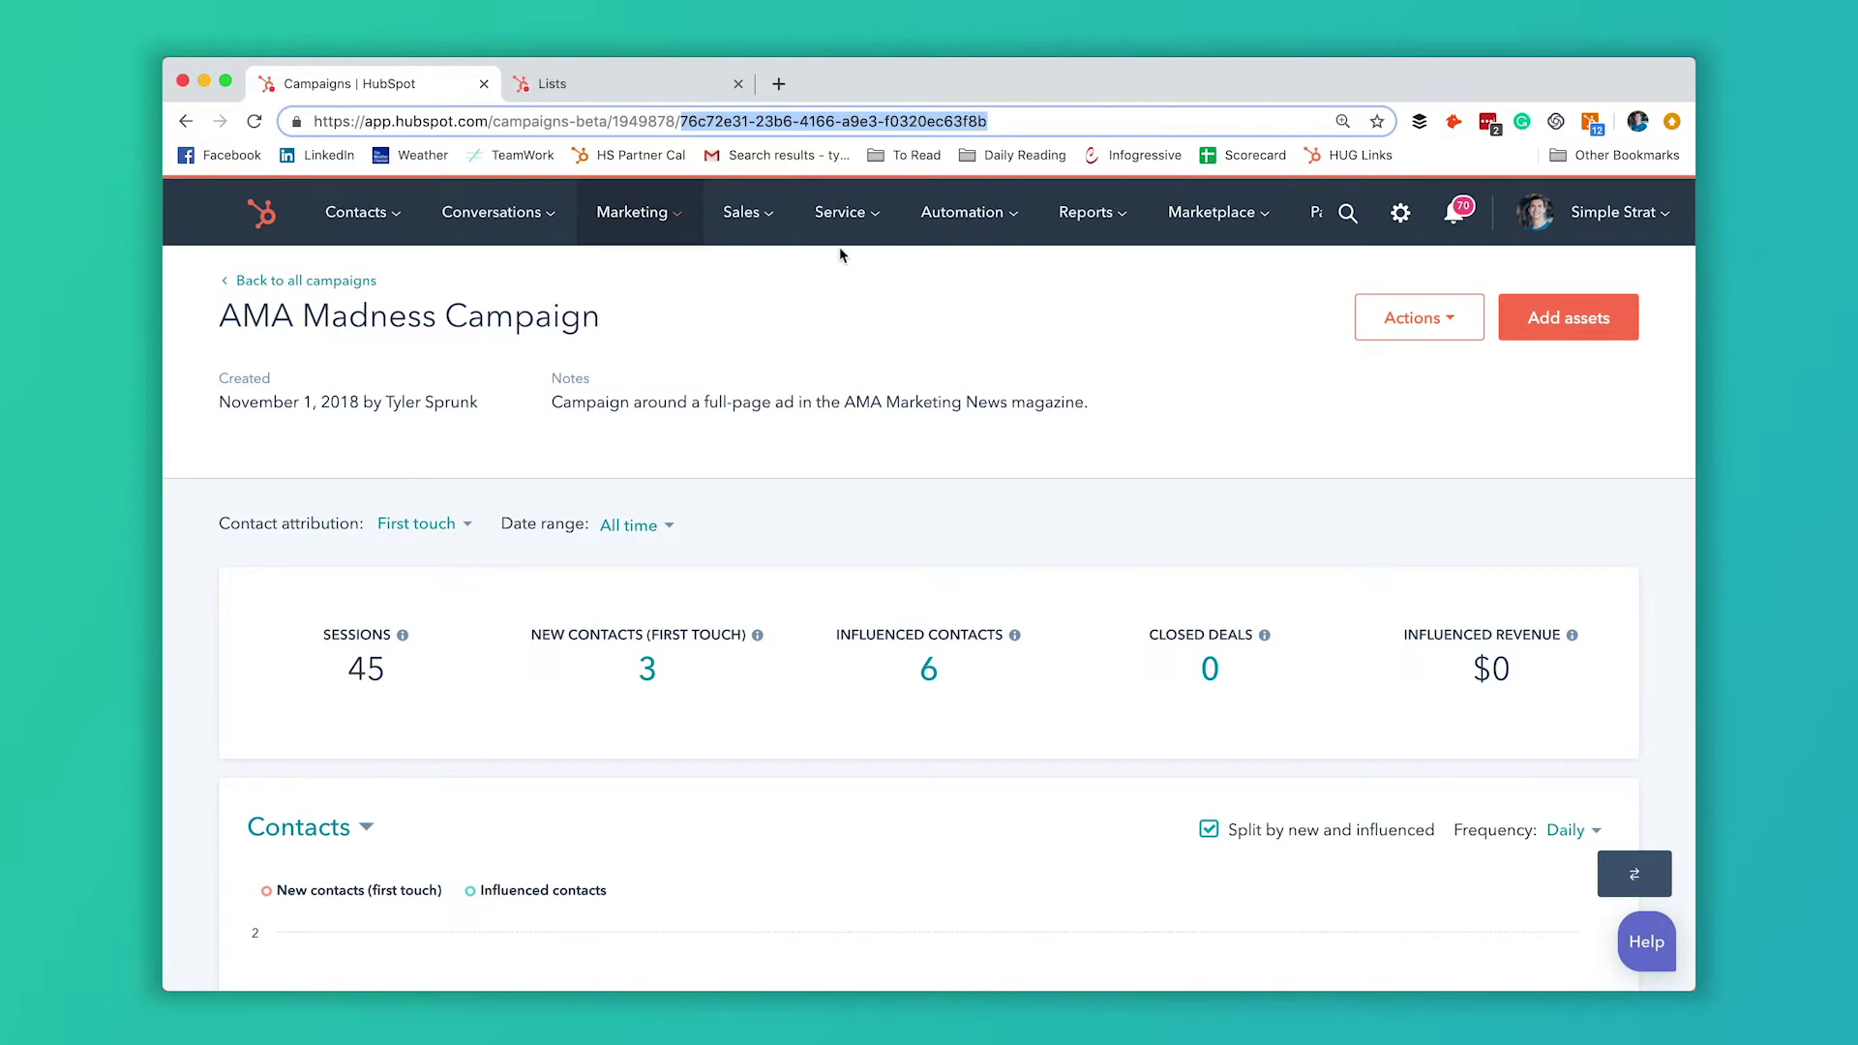
Set the new list's First touch converting campaign filter value to 76c72e31-23b6-4166-a9e3-f0320ec63f8b
{"action": "left_click", "coordinate": [591, 87]}
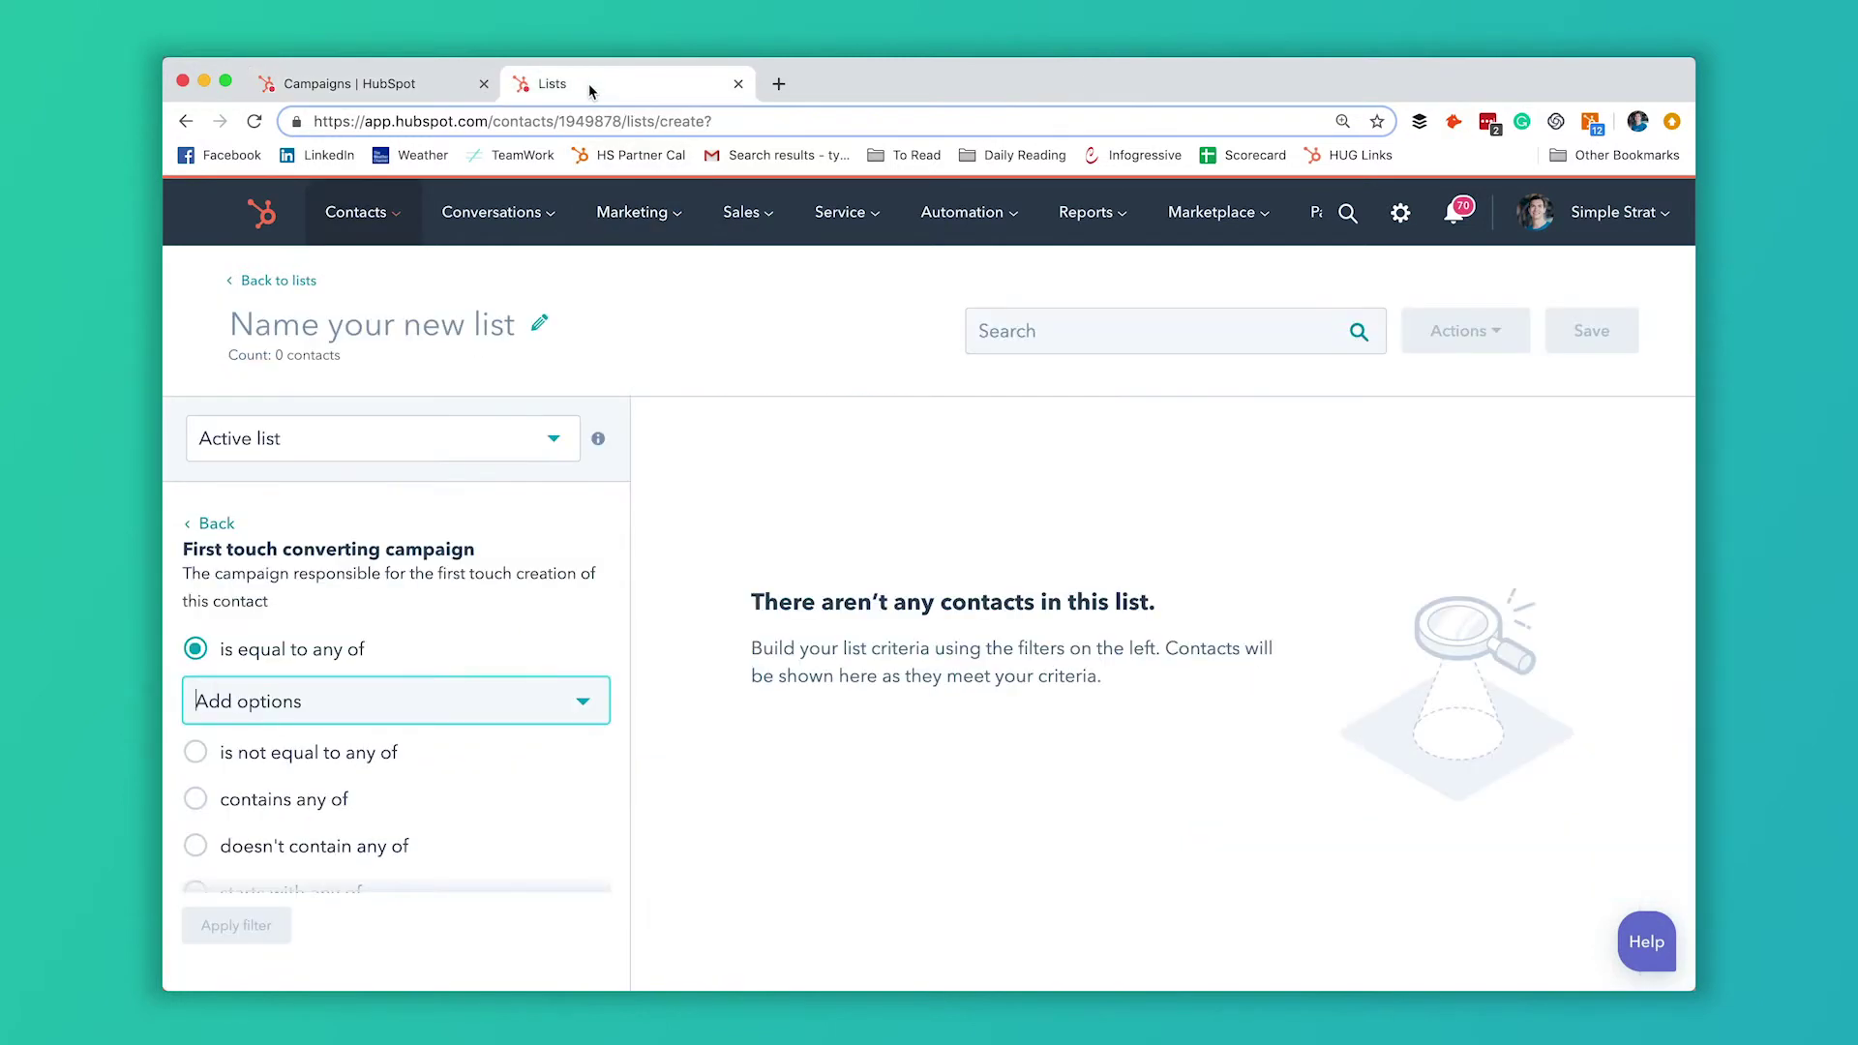
{"action": "left_click", "coordinate": [269, 700]}
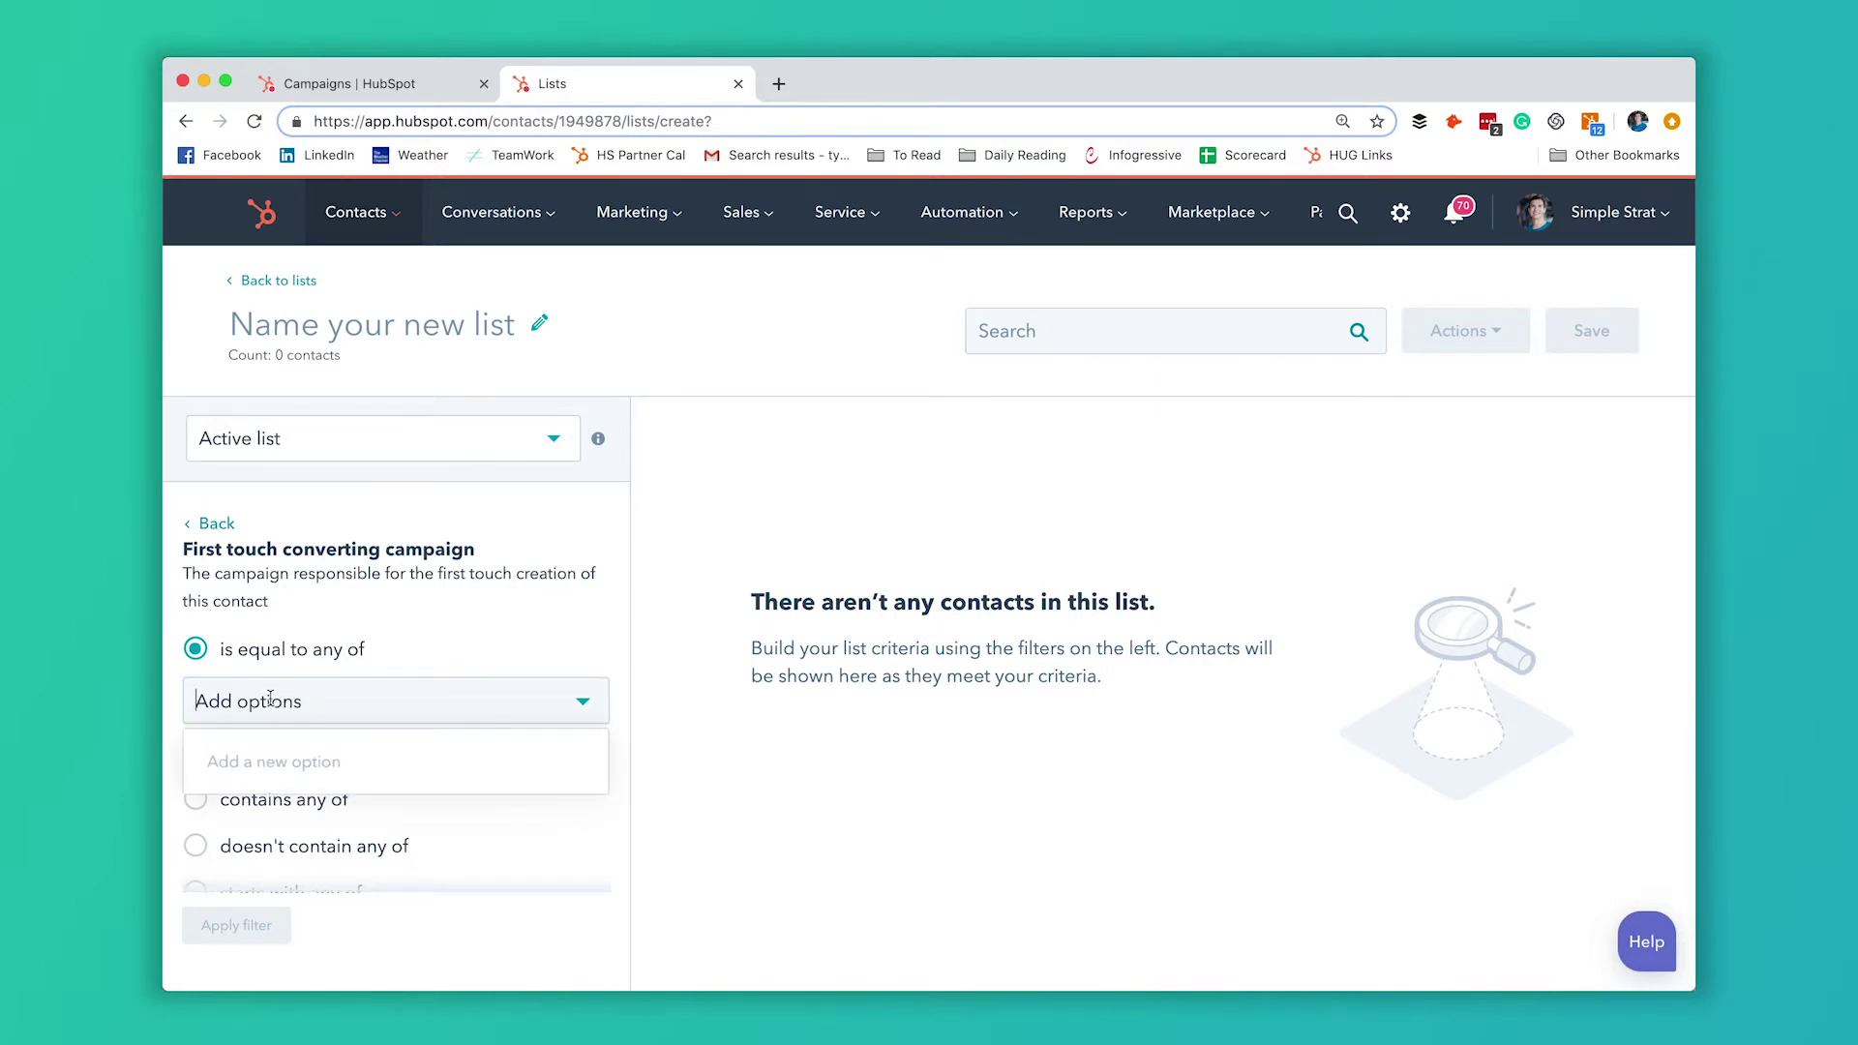
{"action": "key", "text": "super+v"}
{"action": "key", "text": "Return"}
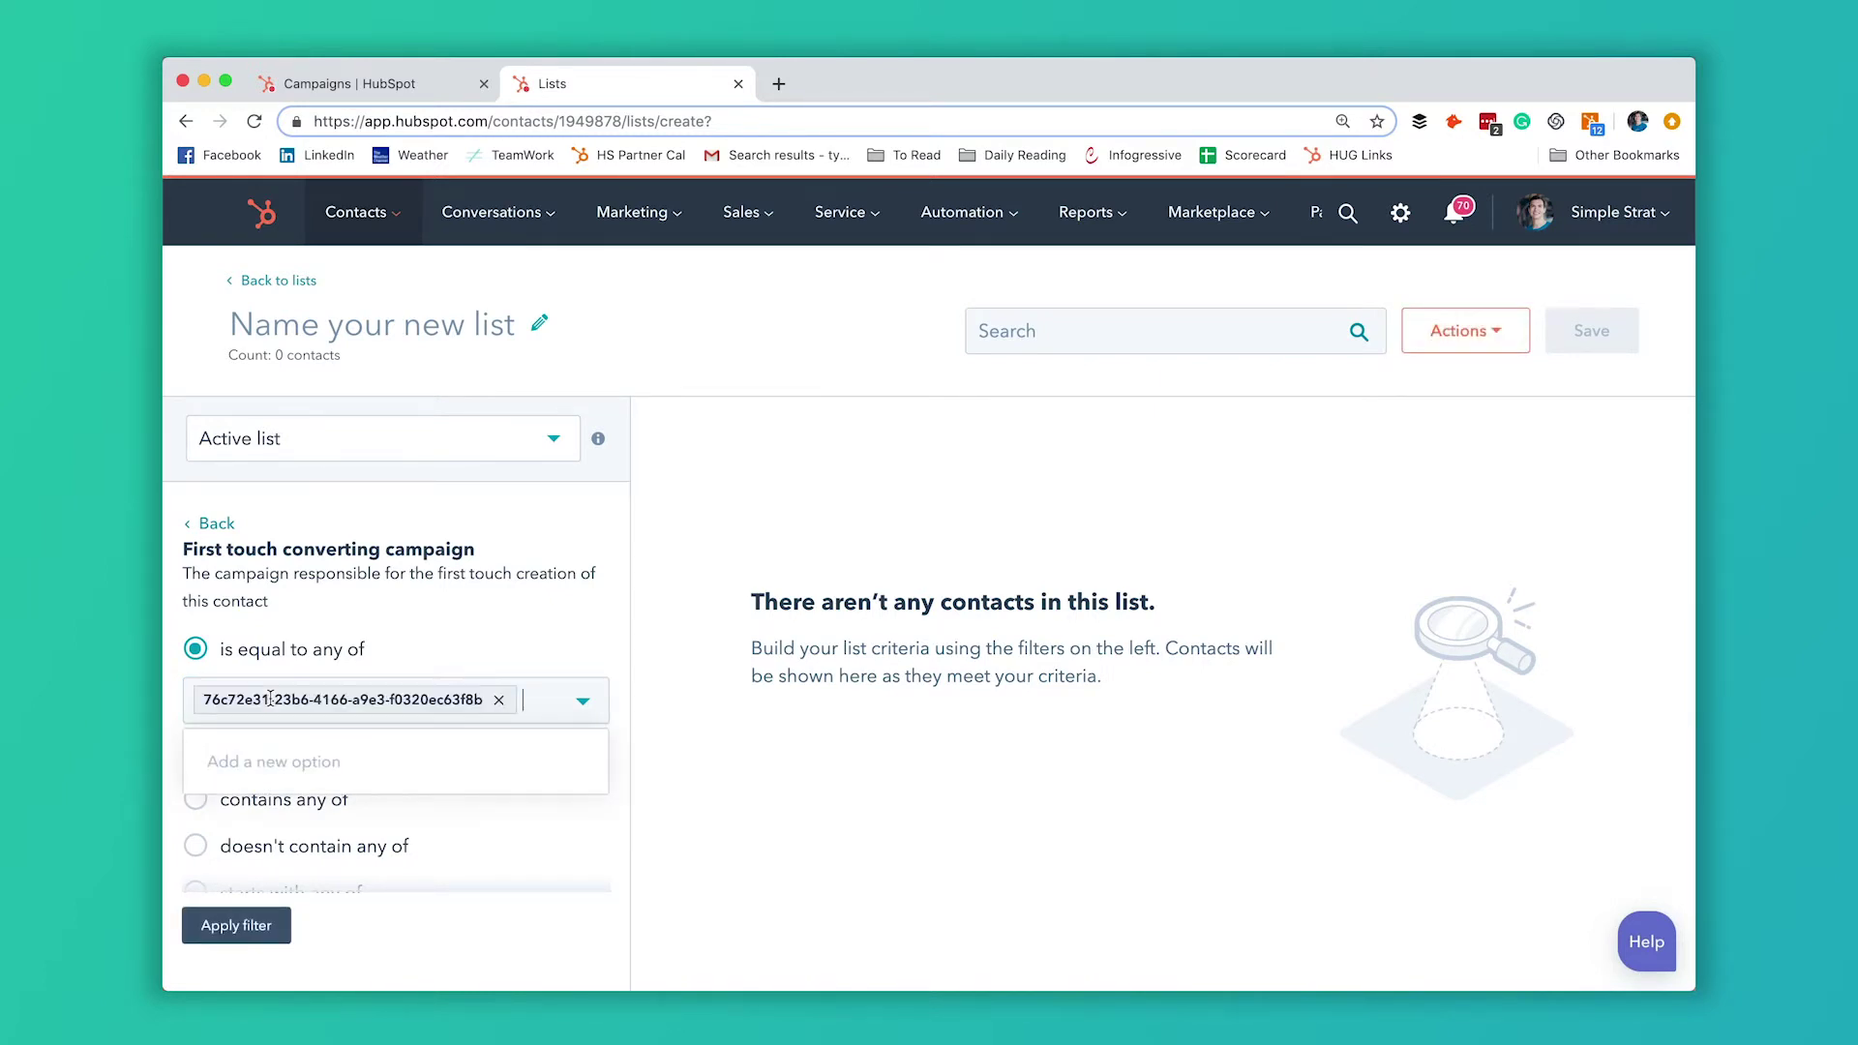
{"action": "left_click", "coordinate": [443, 655]}
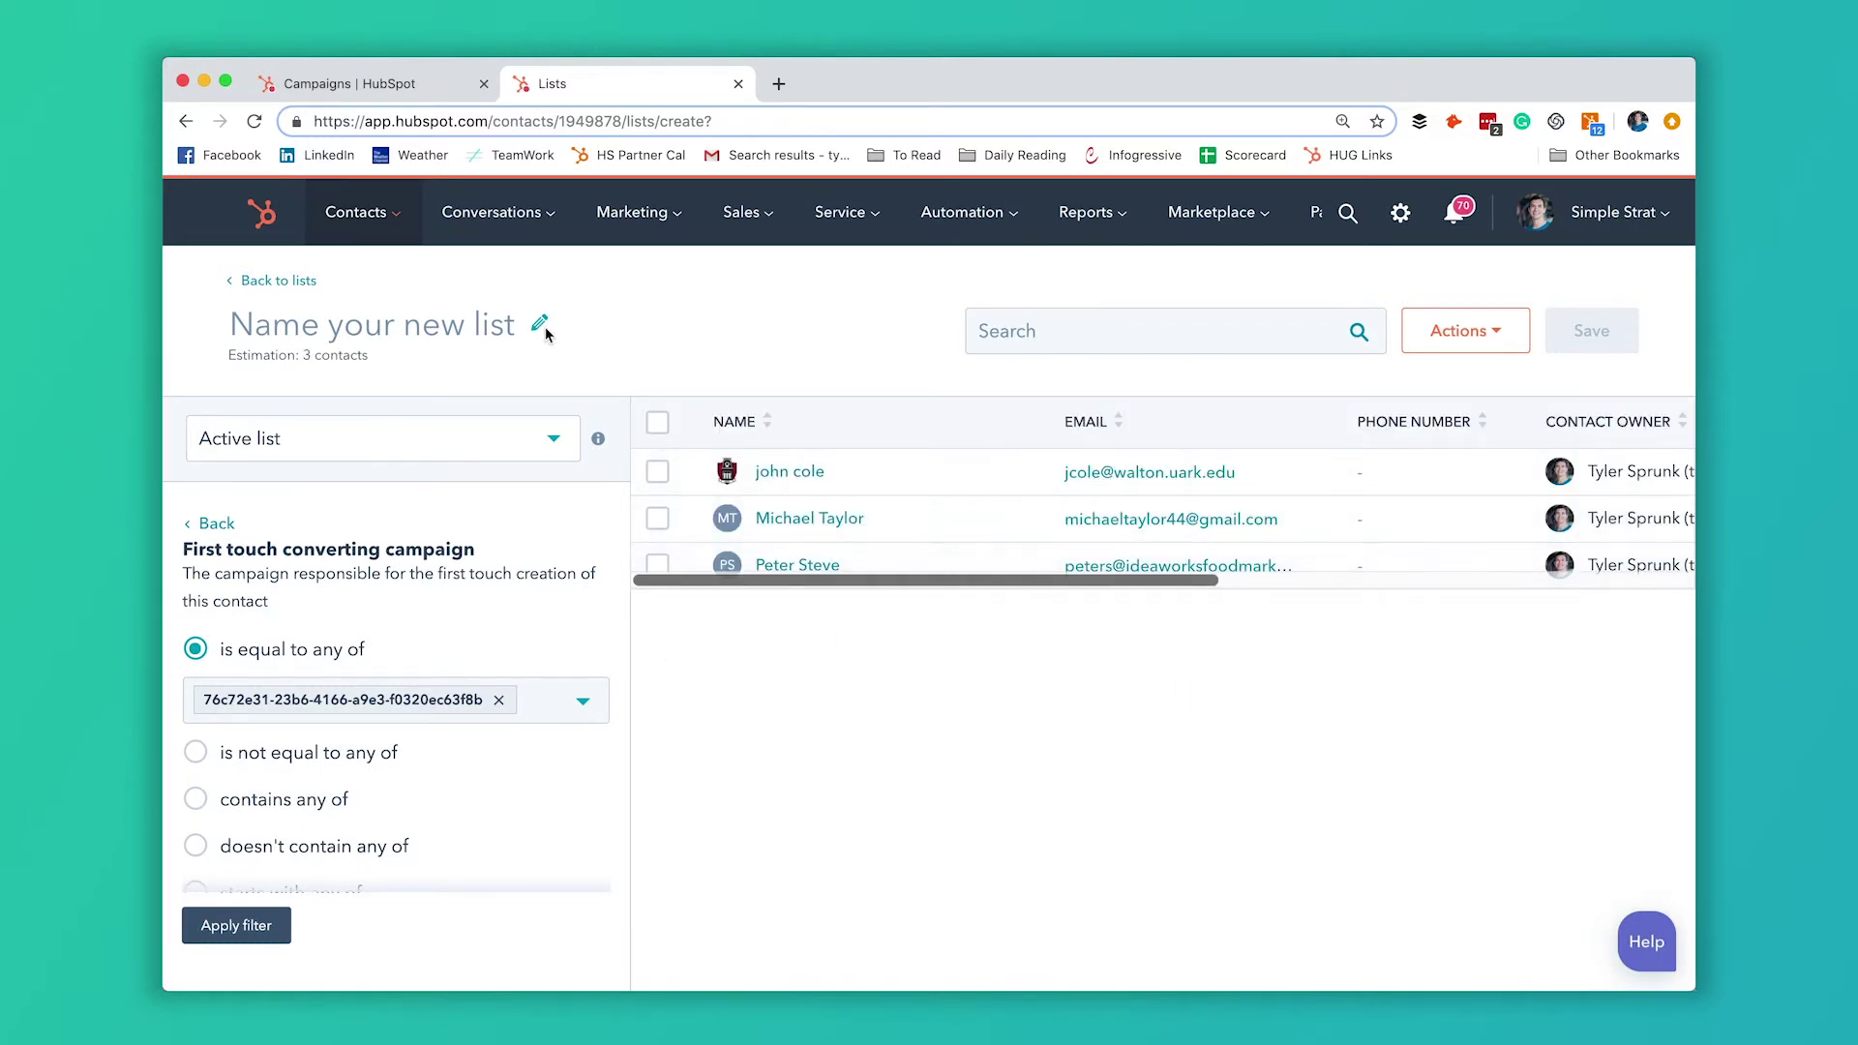
Compare the list's matching contacts with the campaign's first-touch new contacts and review the available filter conditions
{"action": "left_click", "coordinate": [404, 97]}
{"action": "left_click", "coordinate": [647, 667]}
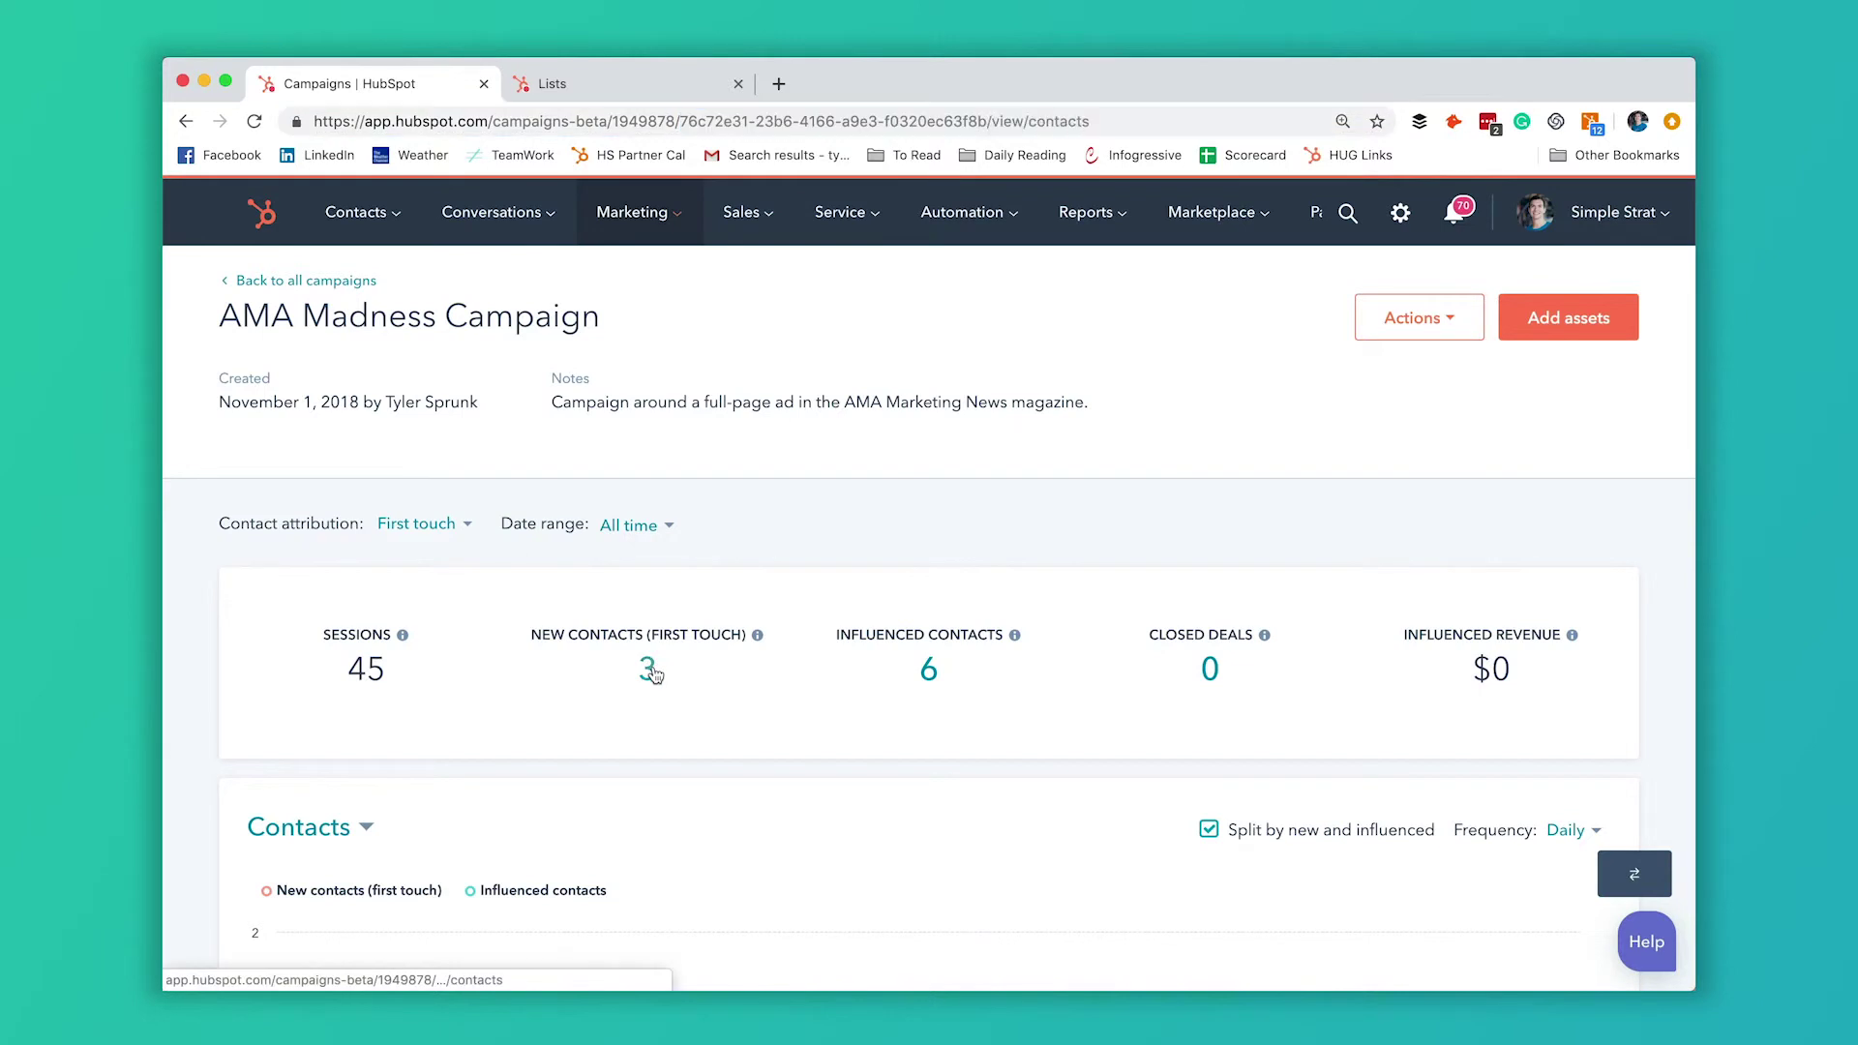
{"action": "left_click", "coordinate": [610, 84]}
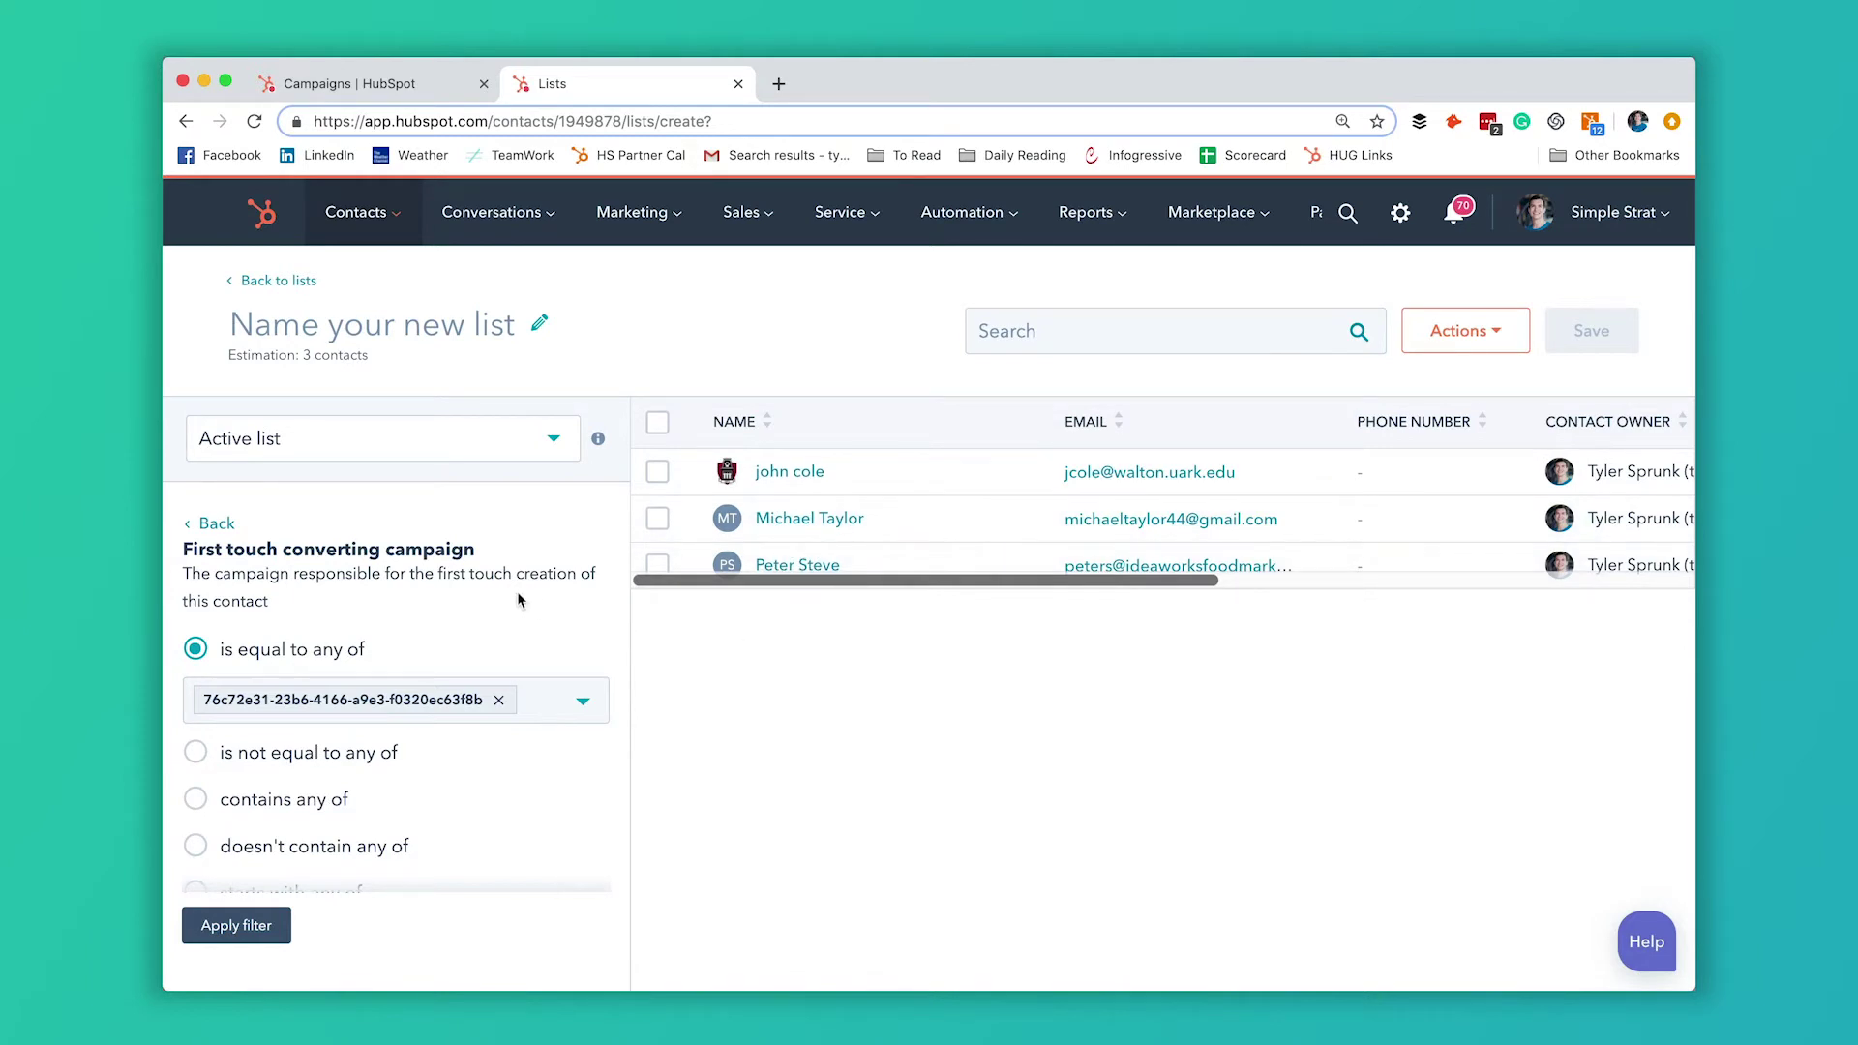
{"action": "scroll", "coordinate": [517, 590], "scroll_direction": "down", "scroll_amount": 4}
{"action": "scroll", "coordinate": [517, 590], "scroll_direction": "up", "scroll_amount": 3}
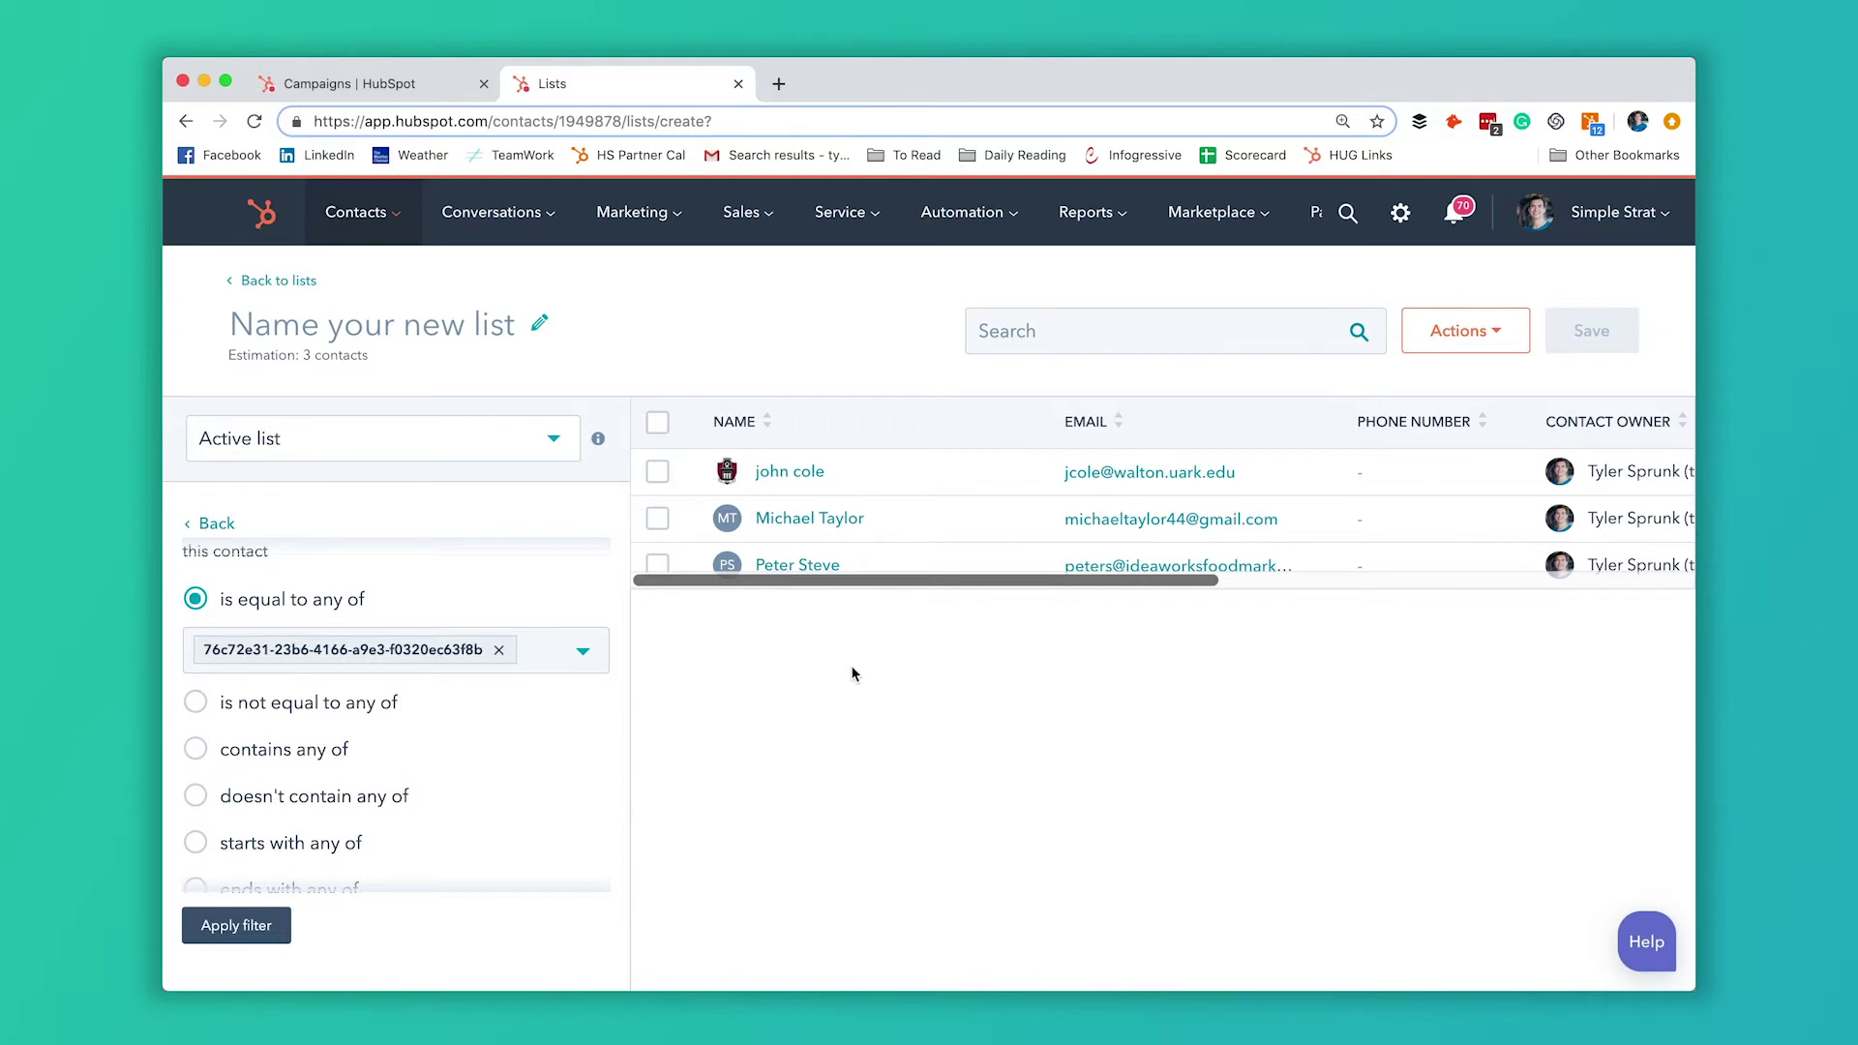
Apply the first-touch filter and add an OR filter on the contact property Last touch converting campaign
{"action": "left_click", "coordinate": [263, 925]}
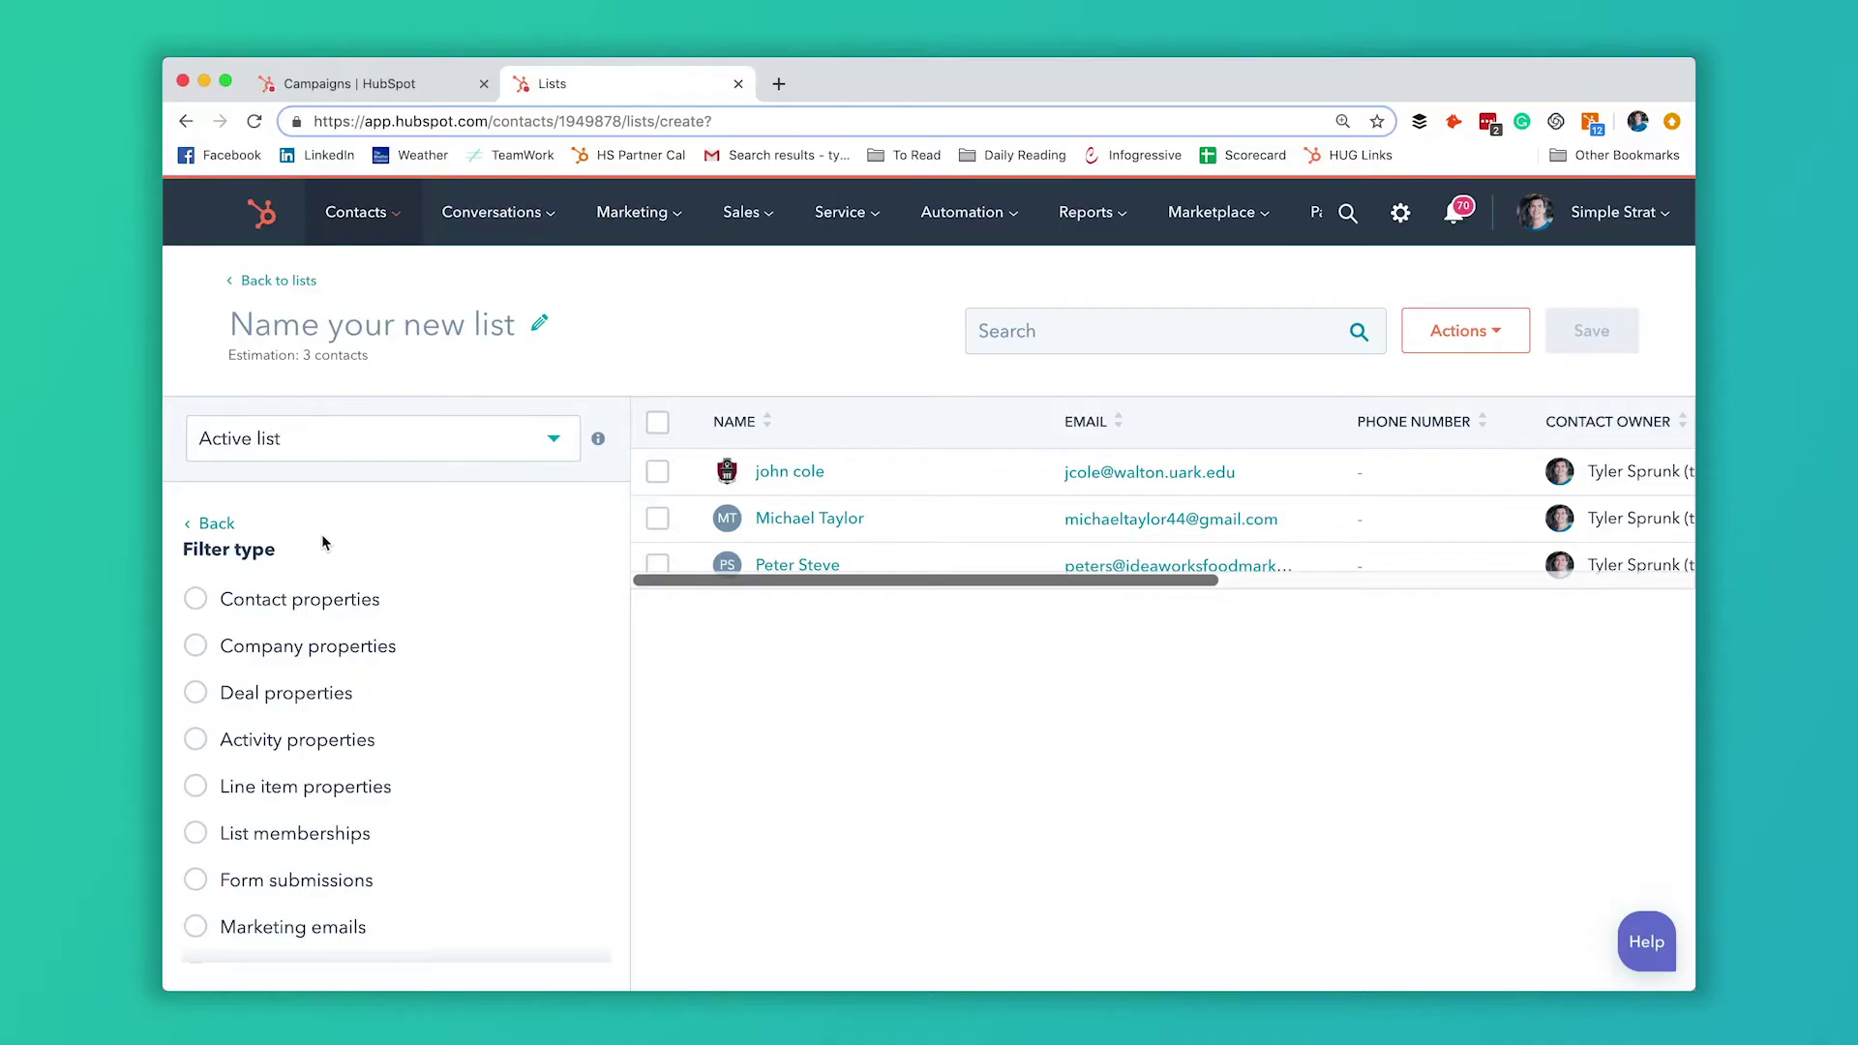
{"action": "left_click", "coordinate": [245, 607]}
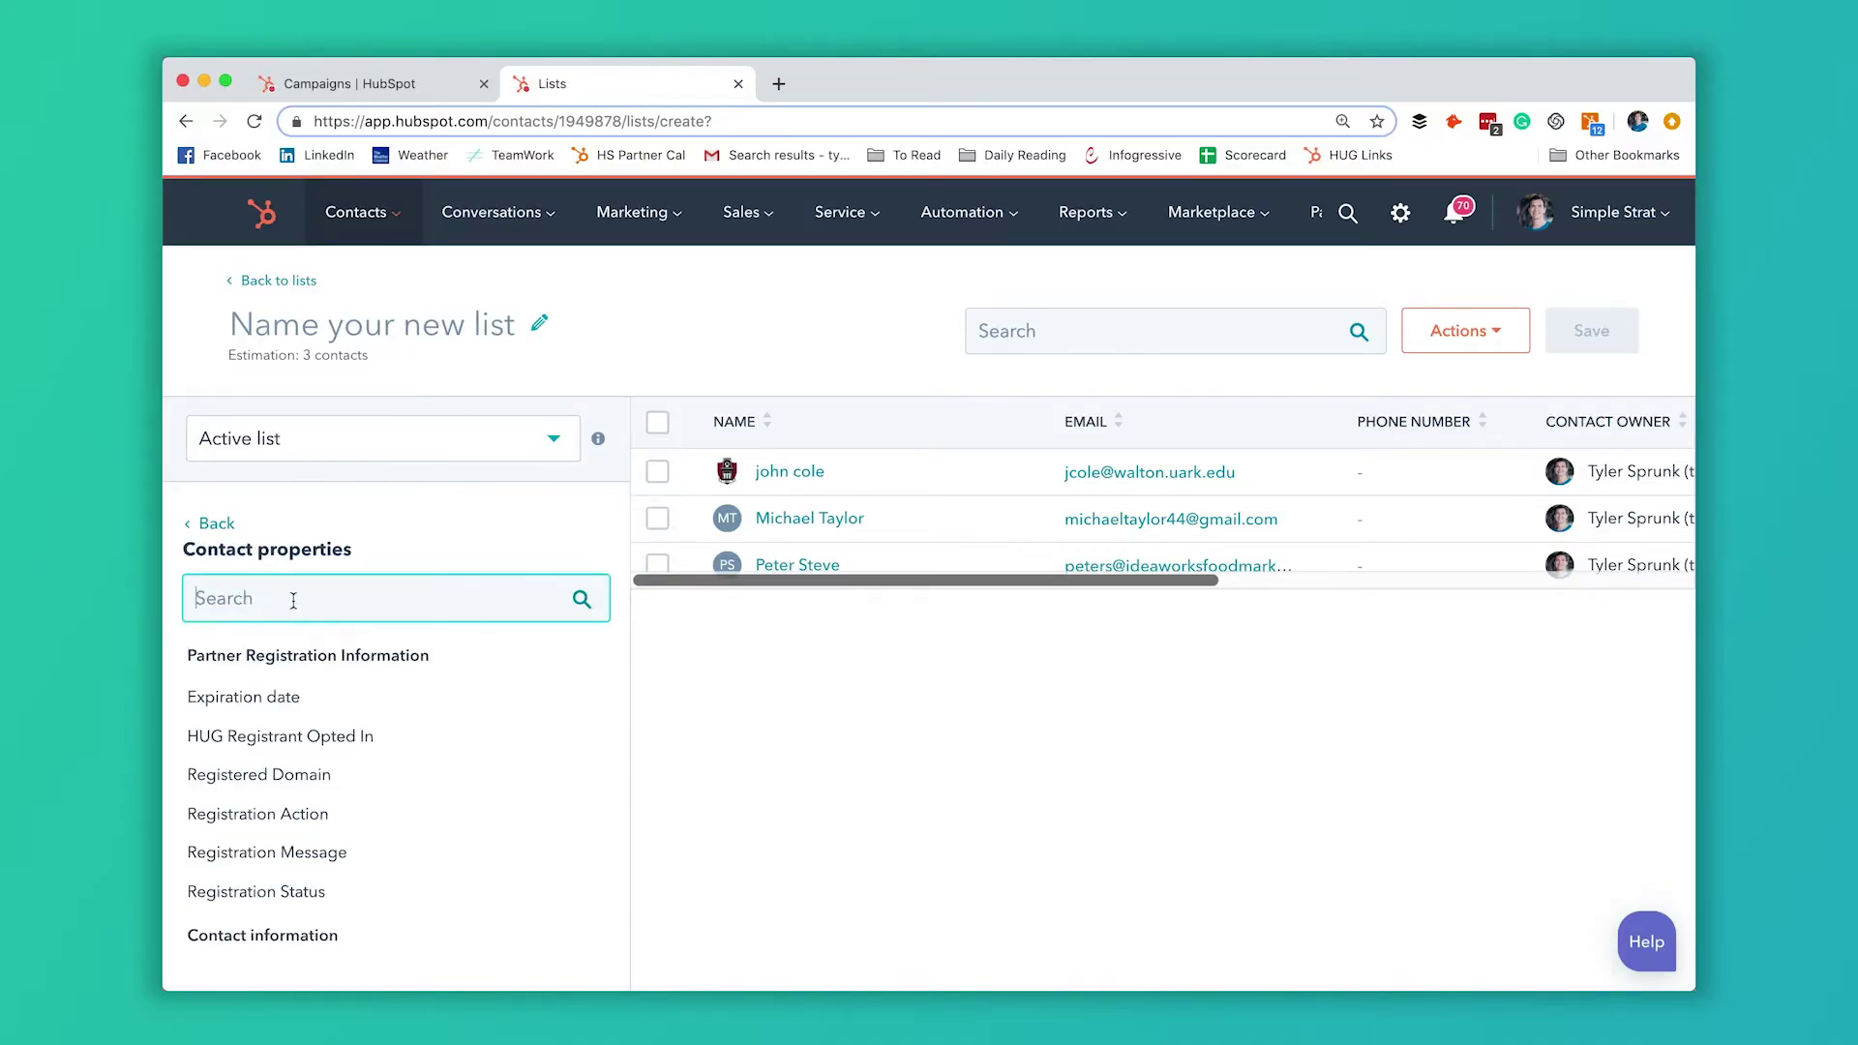
{"action": "type", "text": "campa"}
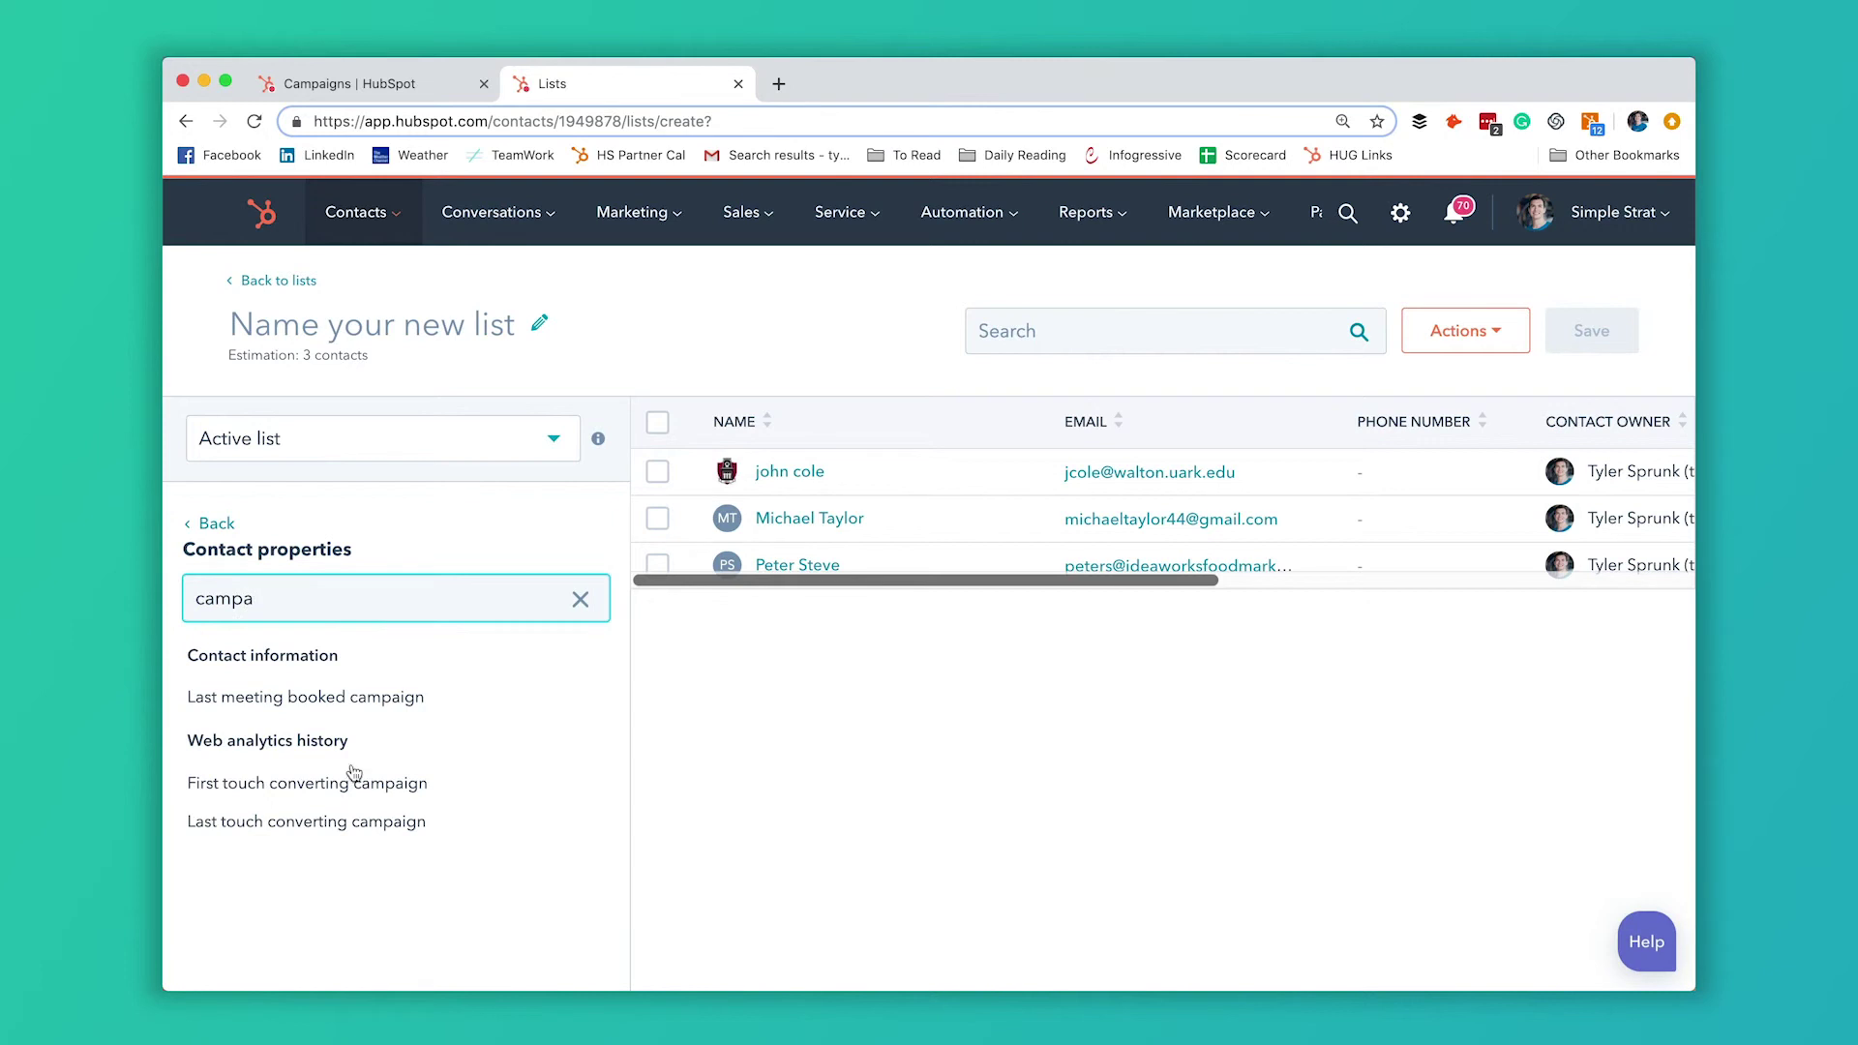
{"action": "left_click", "coordinate": [324, 823]}
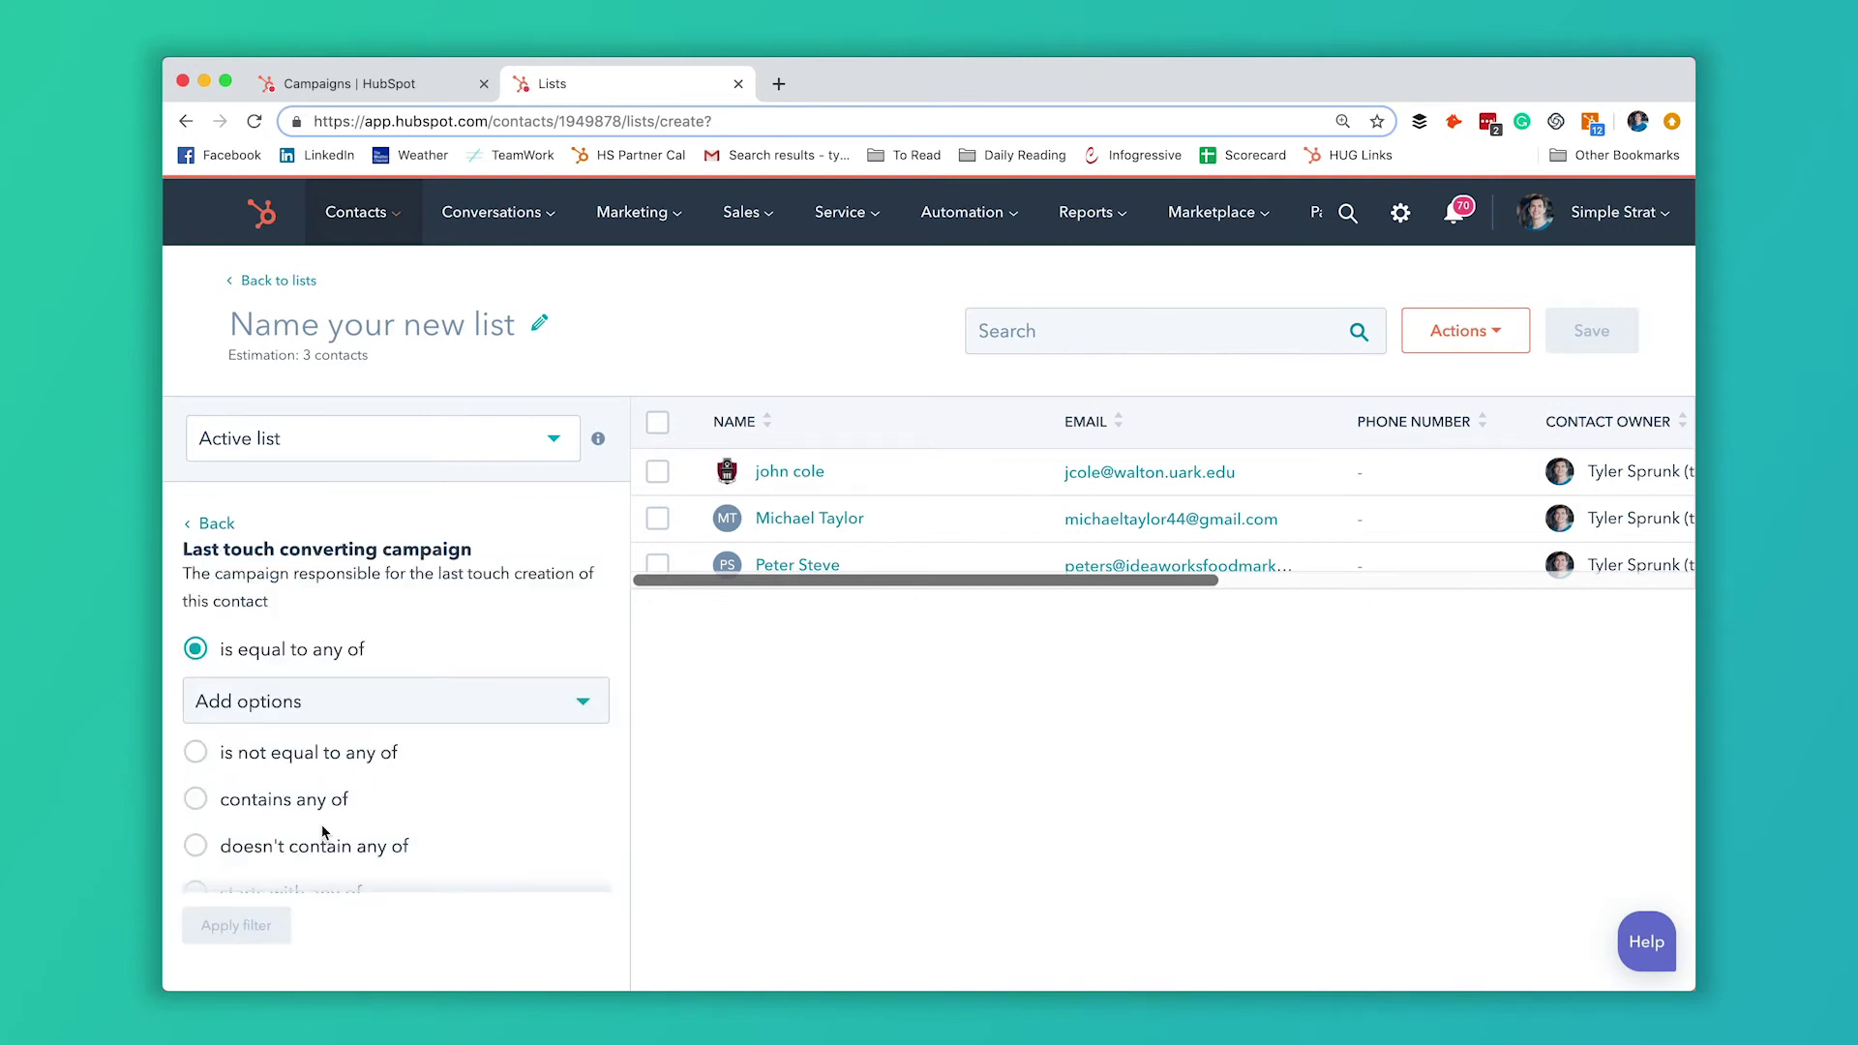
Set the Last touch converting campaign filter to equal 76c72e31-23b6-4166-a9e3-f0320ec63f8b and apply it
{"action": "left_click", "coordinate": [317, 711]}
{"action": "type", "text": "76c72e31-23b6-4166-a9e3-f0320ec63f8b"}
{"action": "key", "text": "Return"}
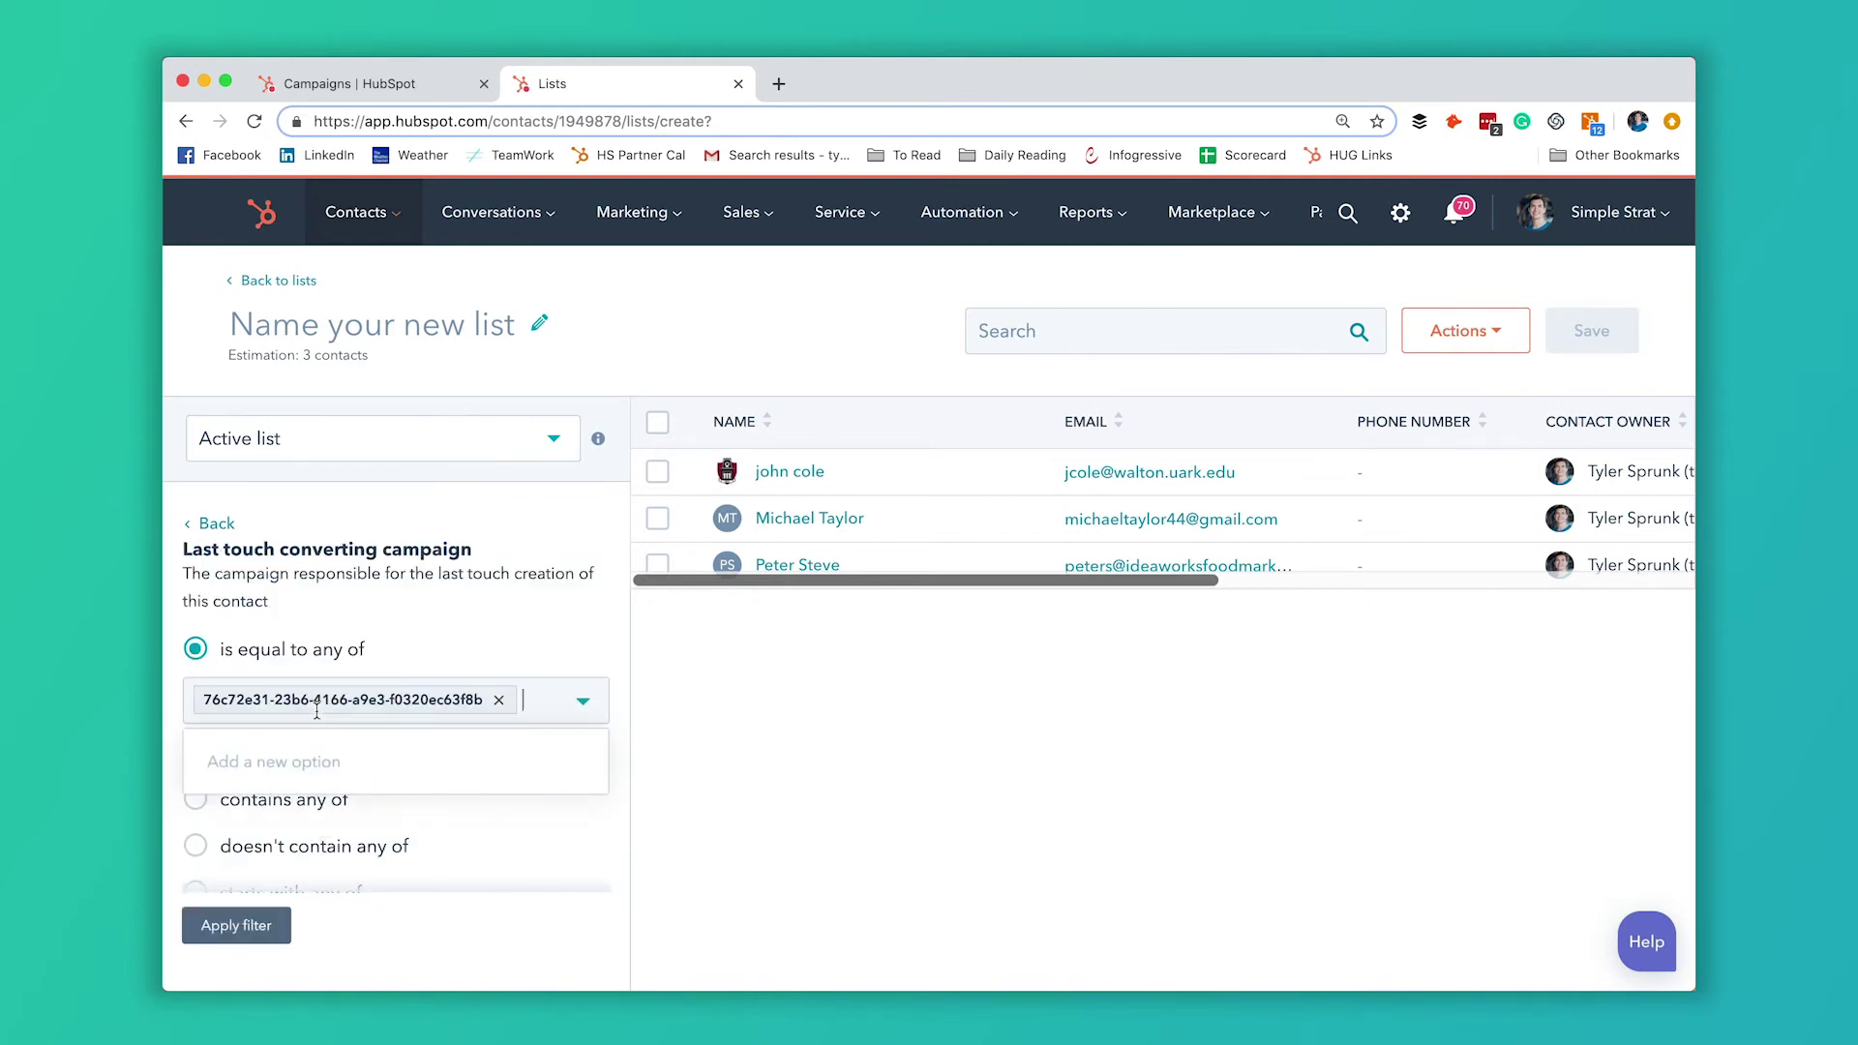
{"action": "left_click", "coordinate": [233, 927]}
{"action": "left_click", "coordinate": [258, 930]}
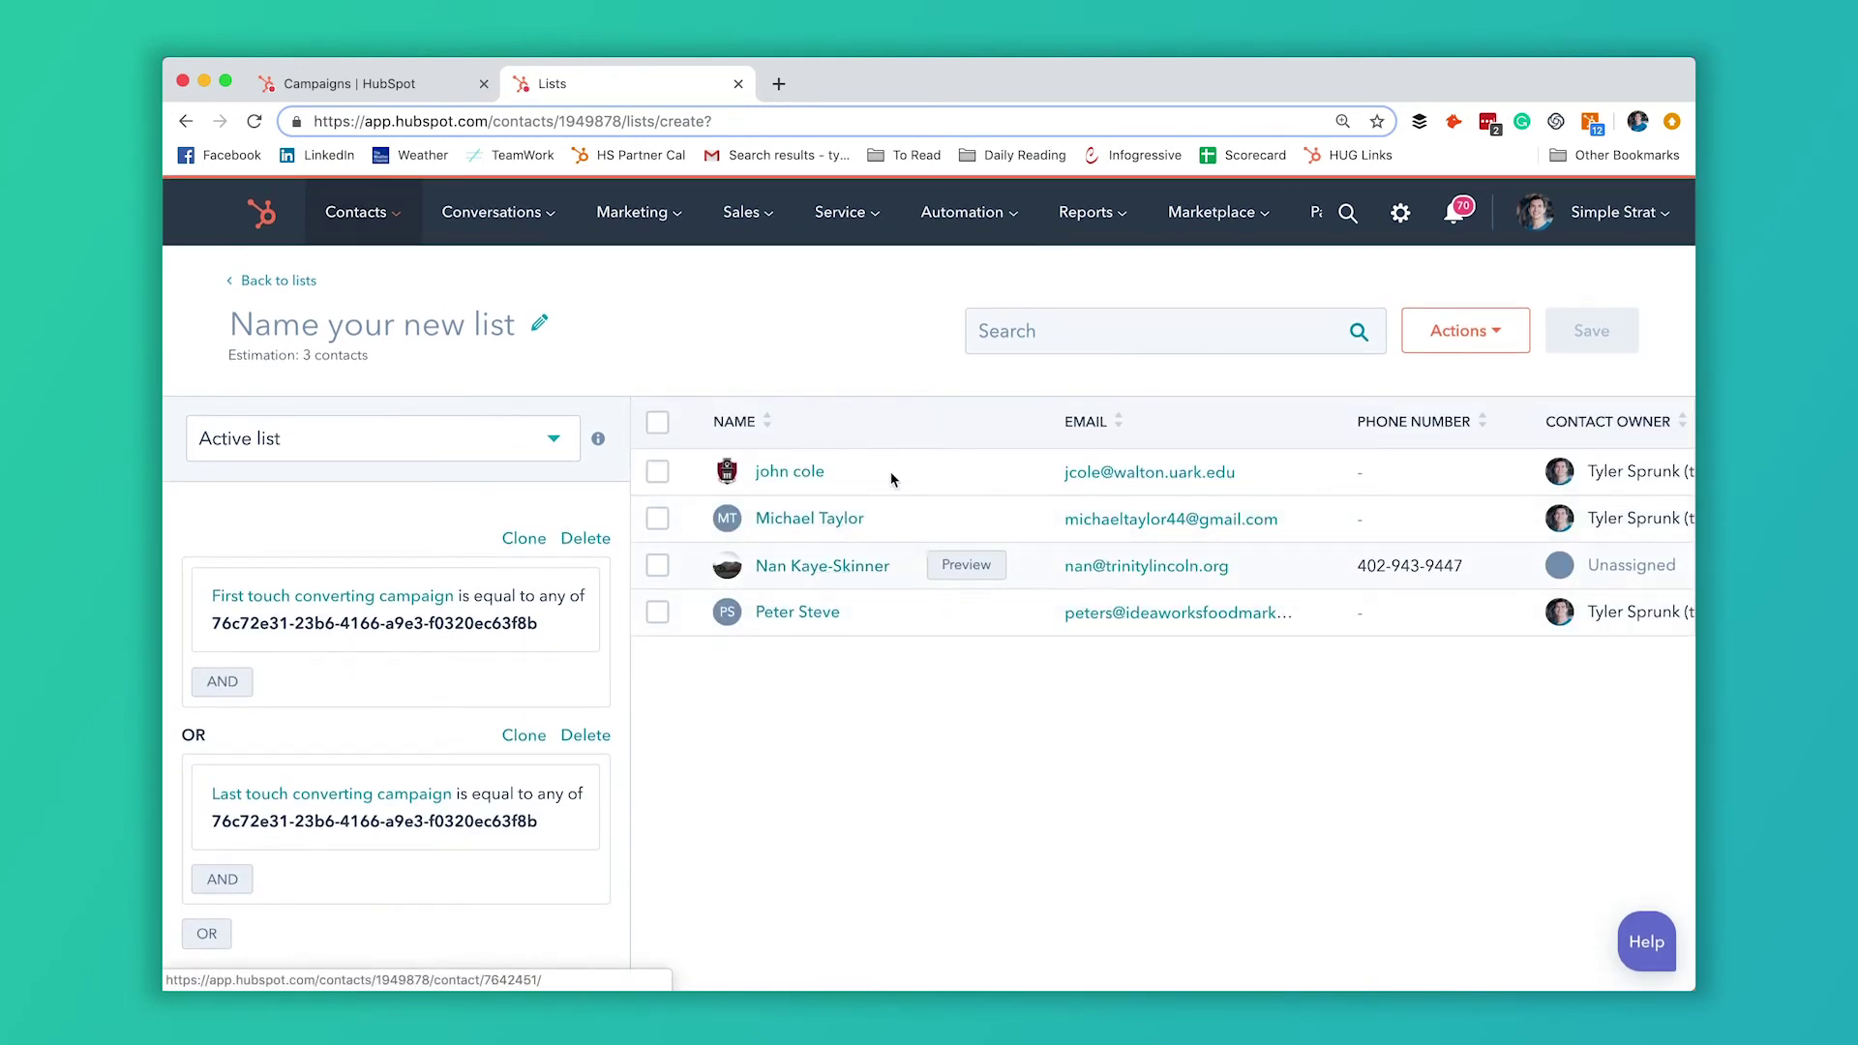
Check the first-touch attribution of the new contacts on the campaign page, and return to the list being built
{"action": "left_click", "coordinate": [426, 85]}
{"action": "left_click", "coordinate": [989, 856]}
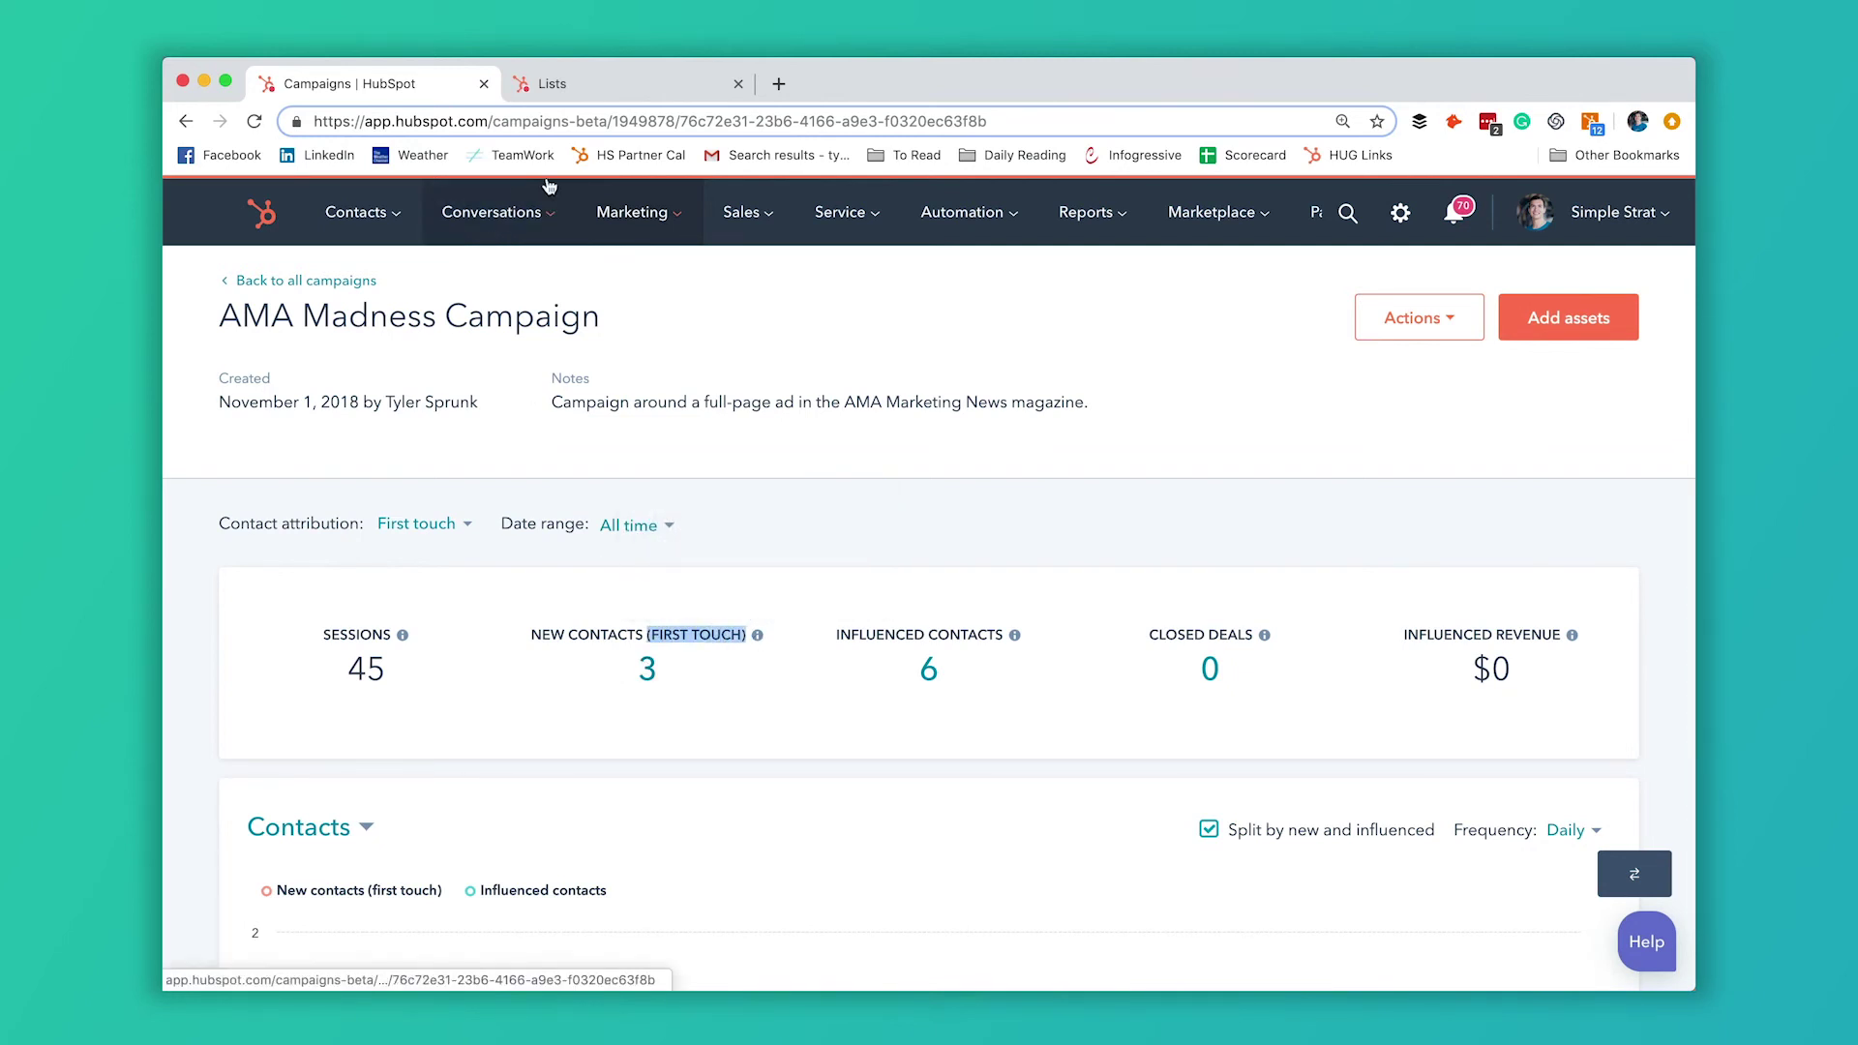
{"action": "left_click", "coordinate": [629, 85]}
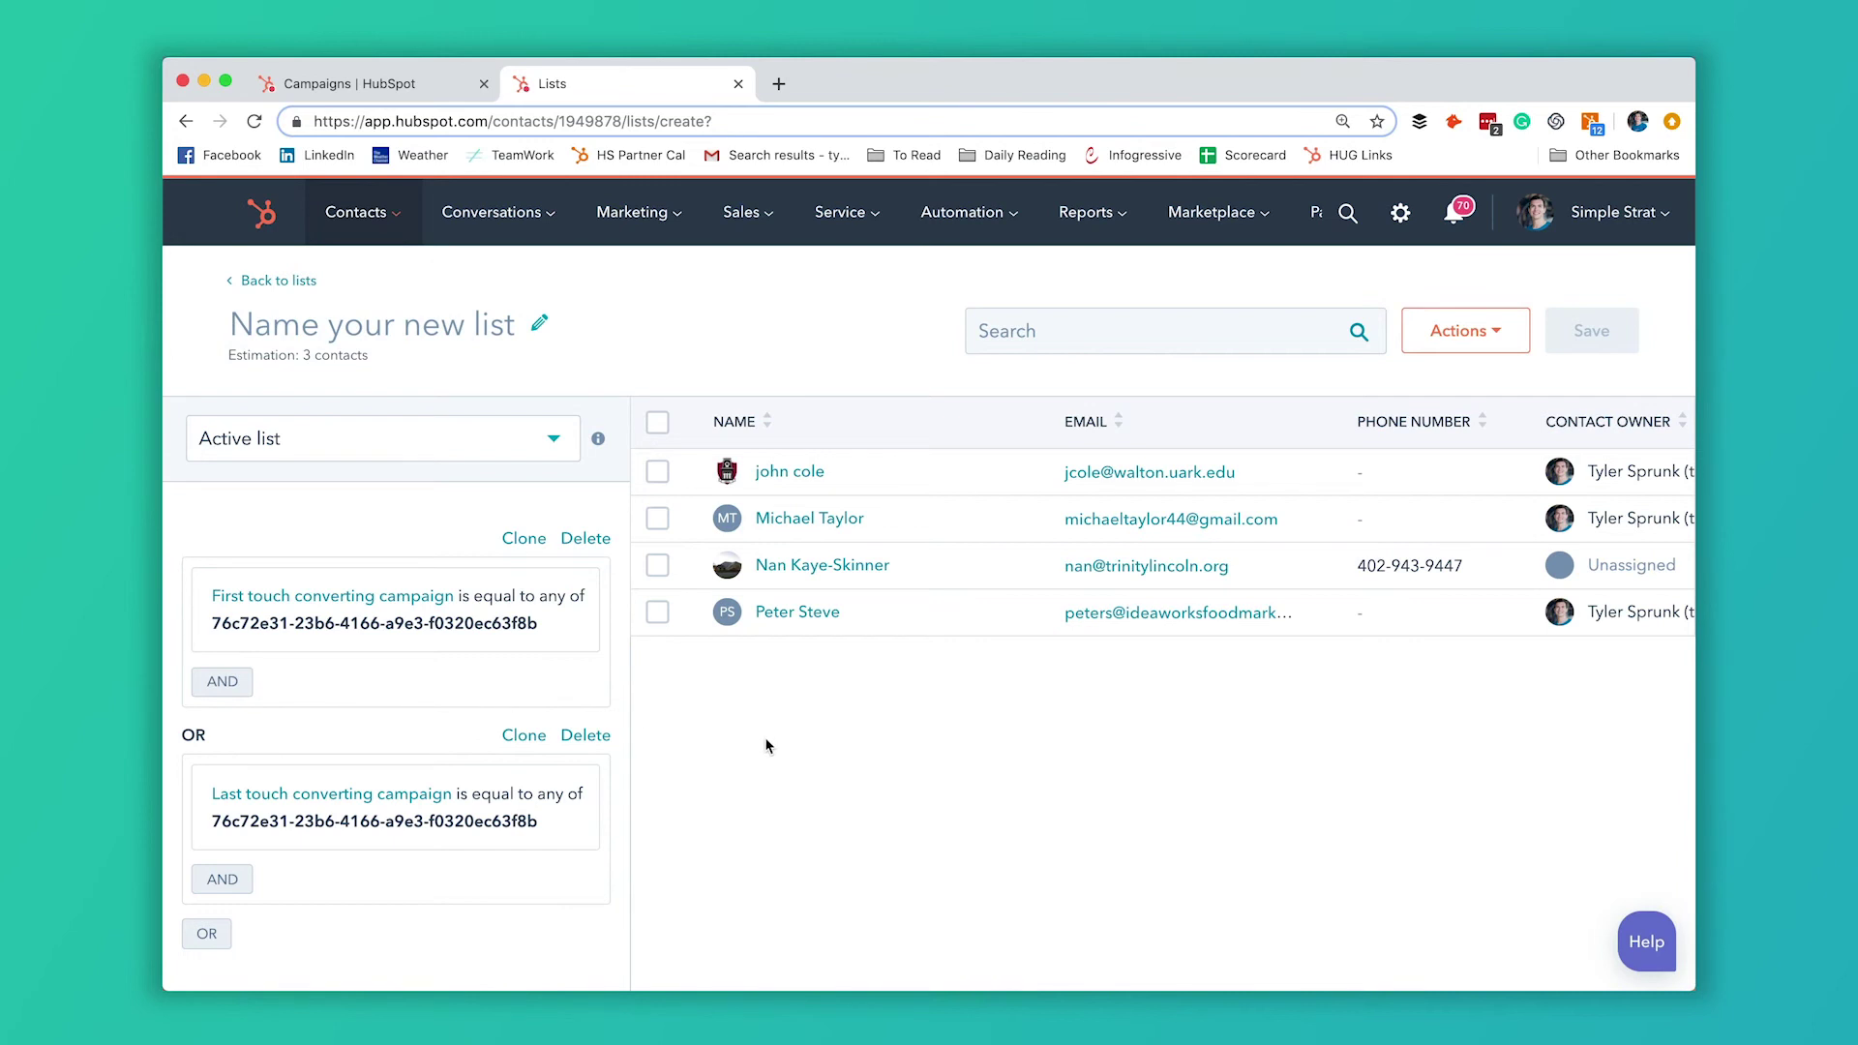
Name the active list "test 2", save it and go back to the overview of all lists
{"action": "left_click", "coordinate": [432, 326]}
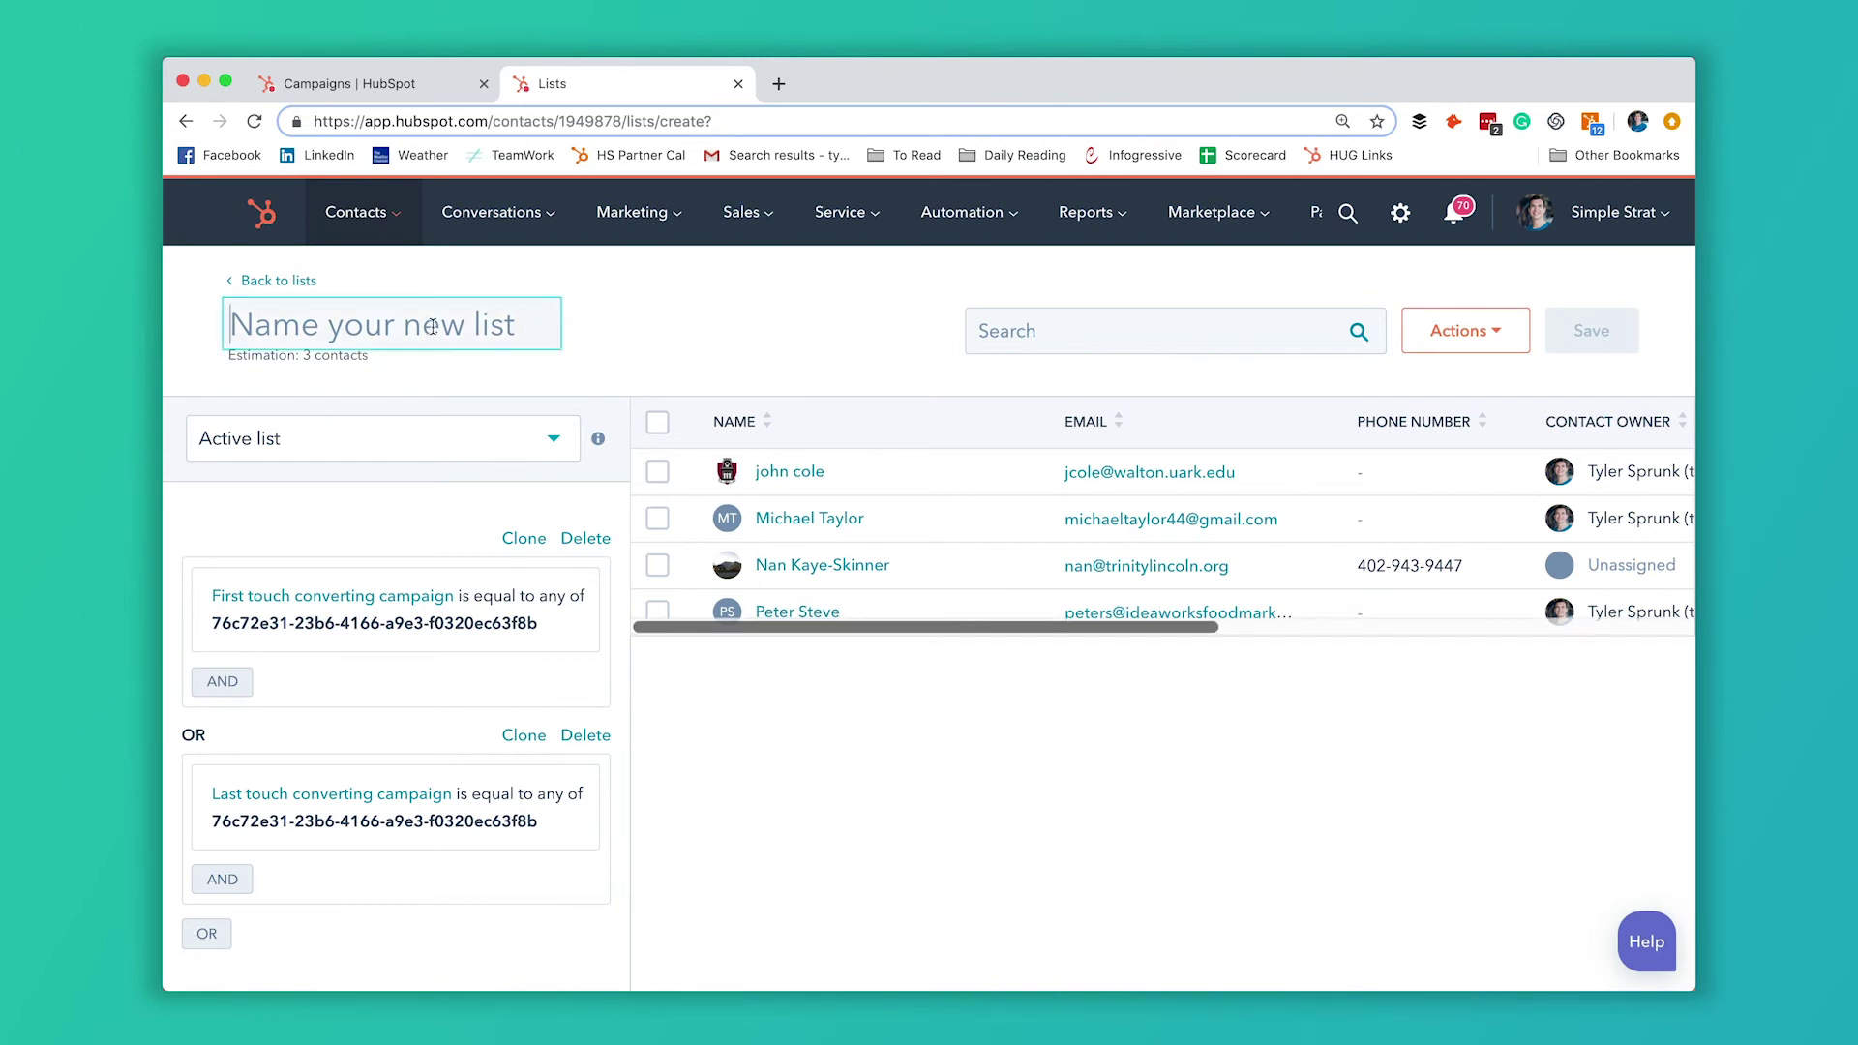
{"action": "type", "text": "test 2"}
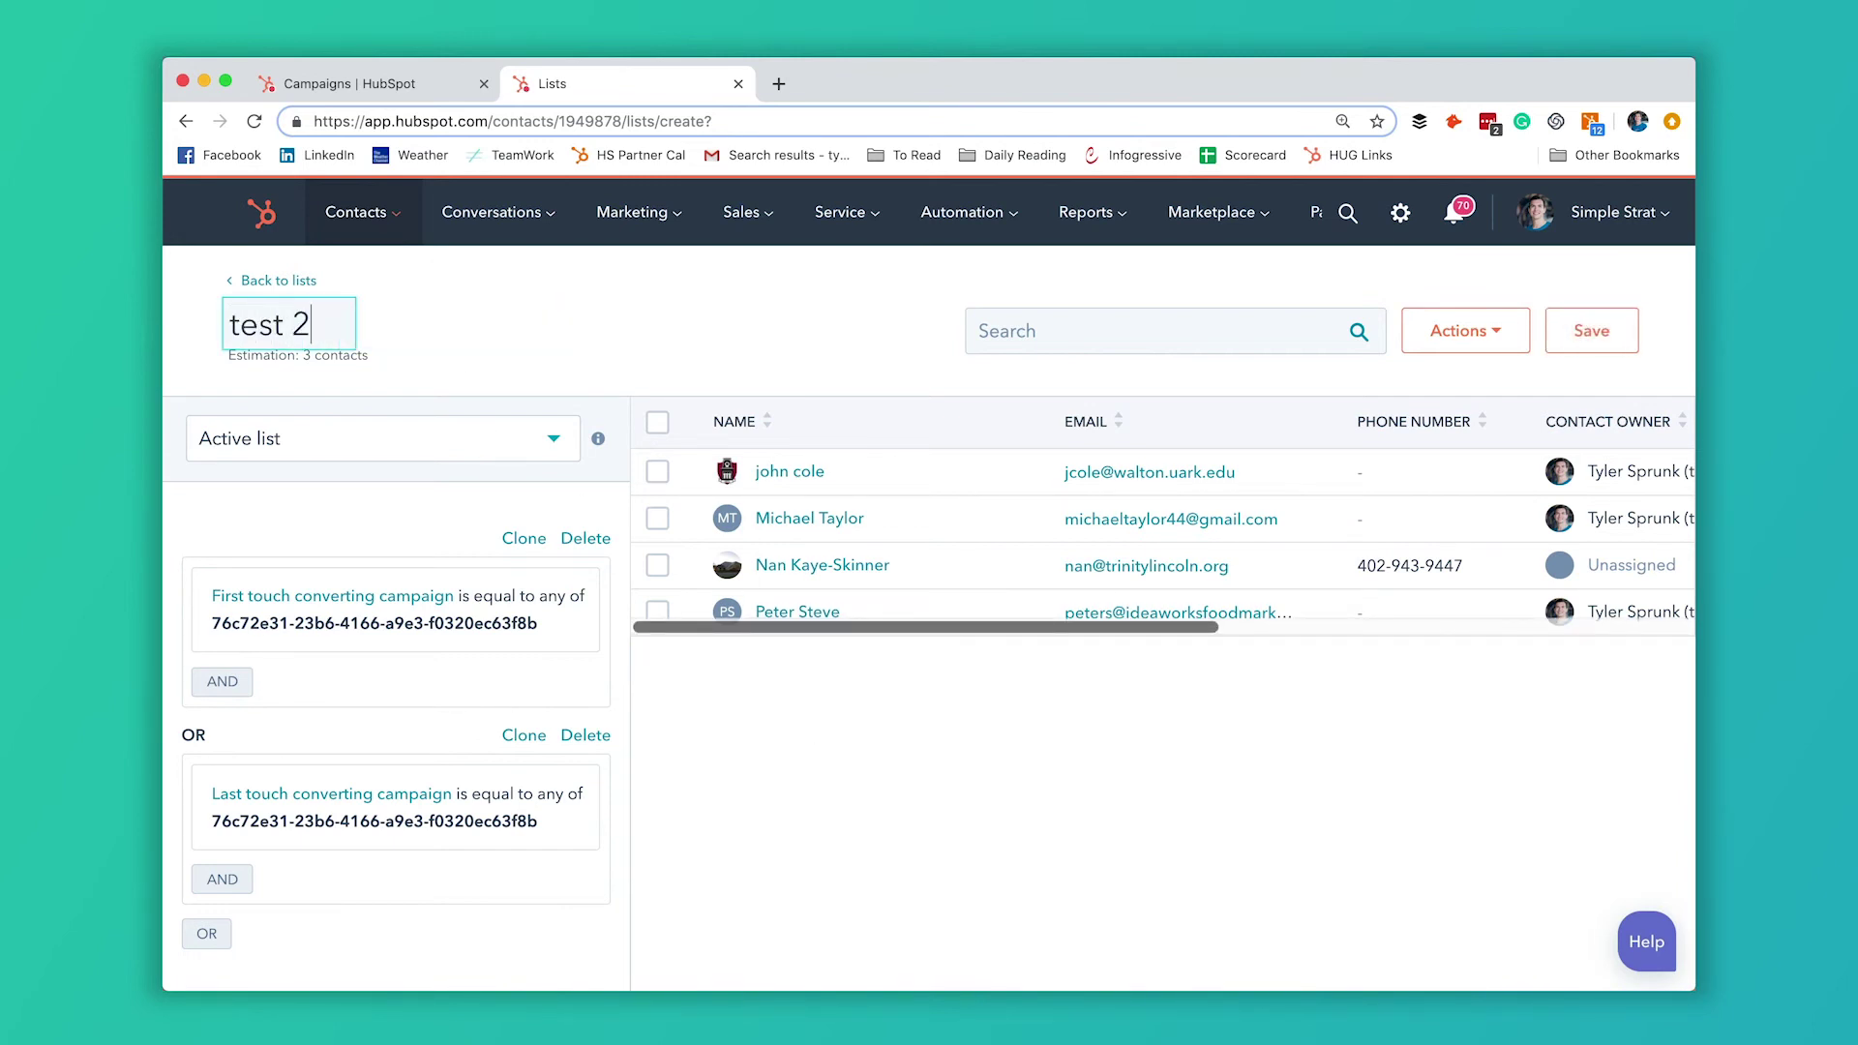
{"action": "left_click", "coordinate": [1565, 341]}
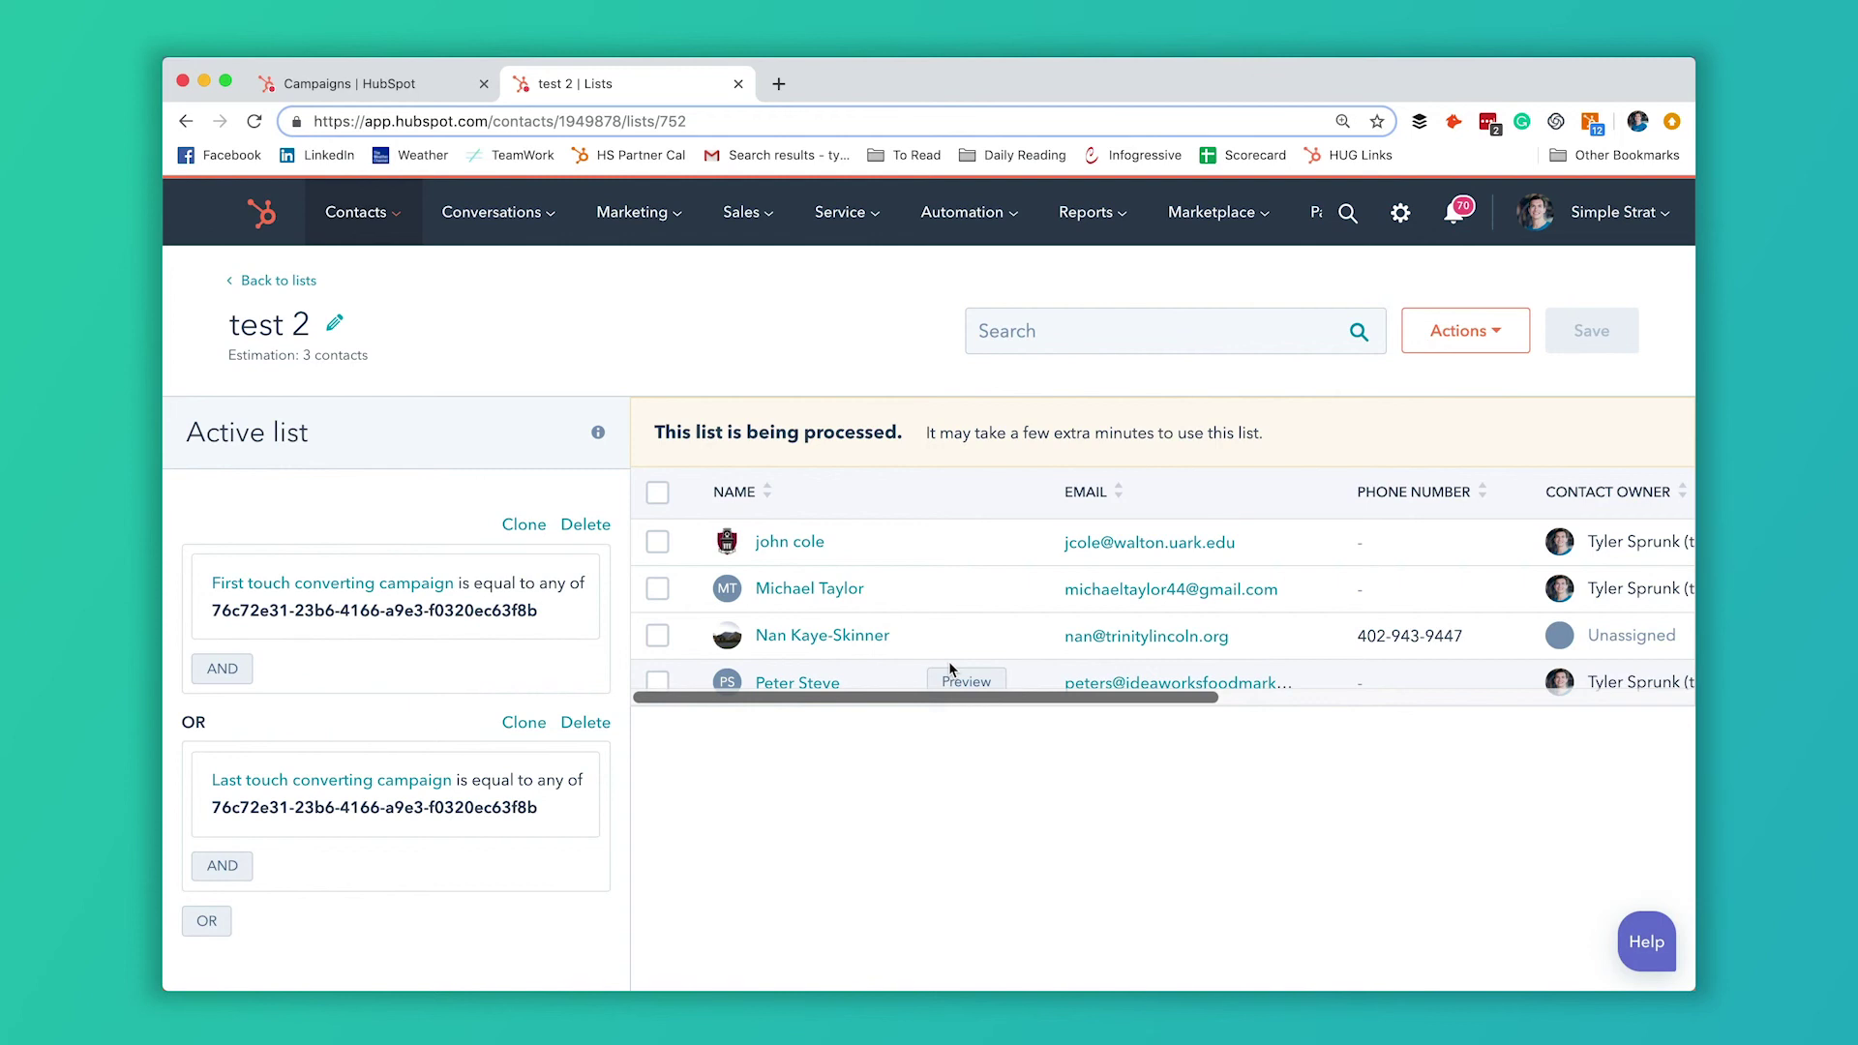
{"action": "left_click", "coordinate": [256, 281]}
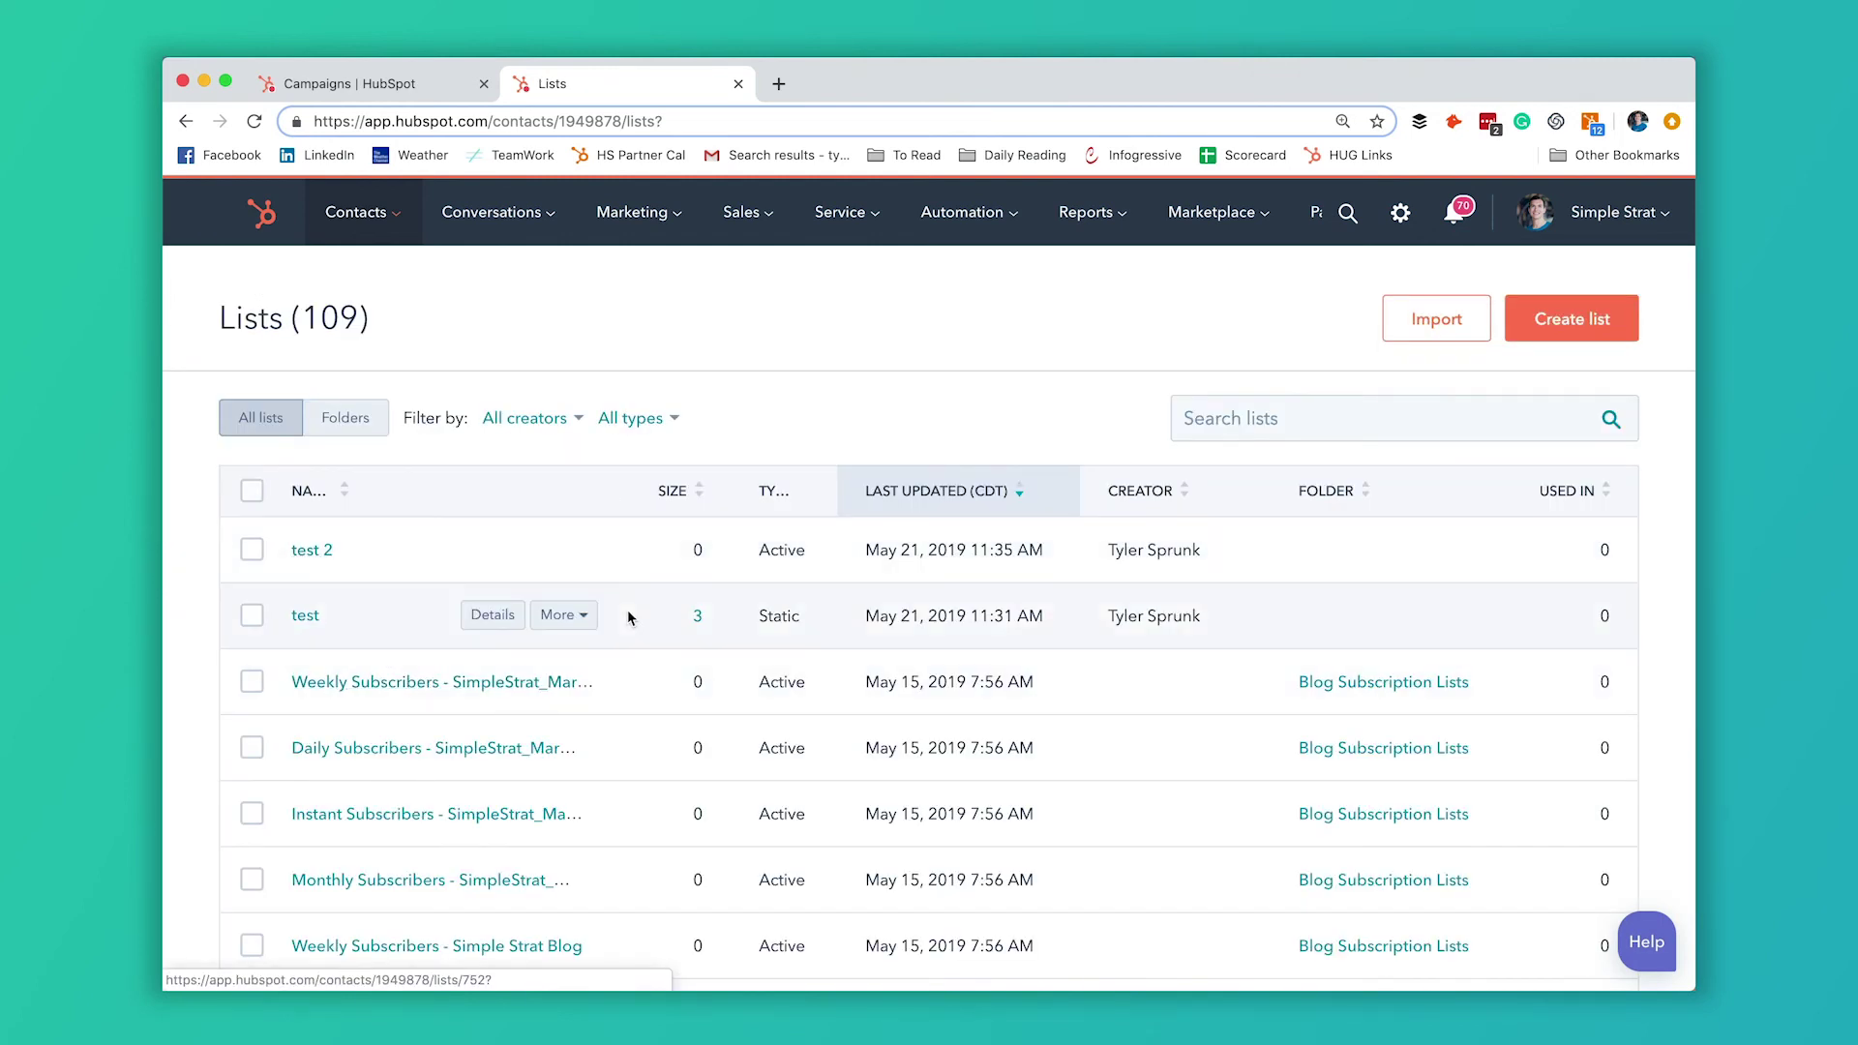